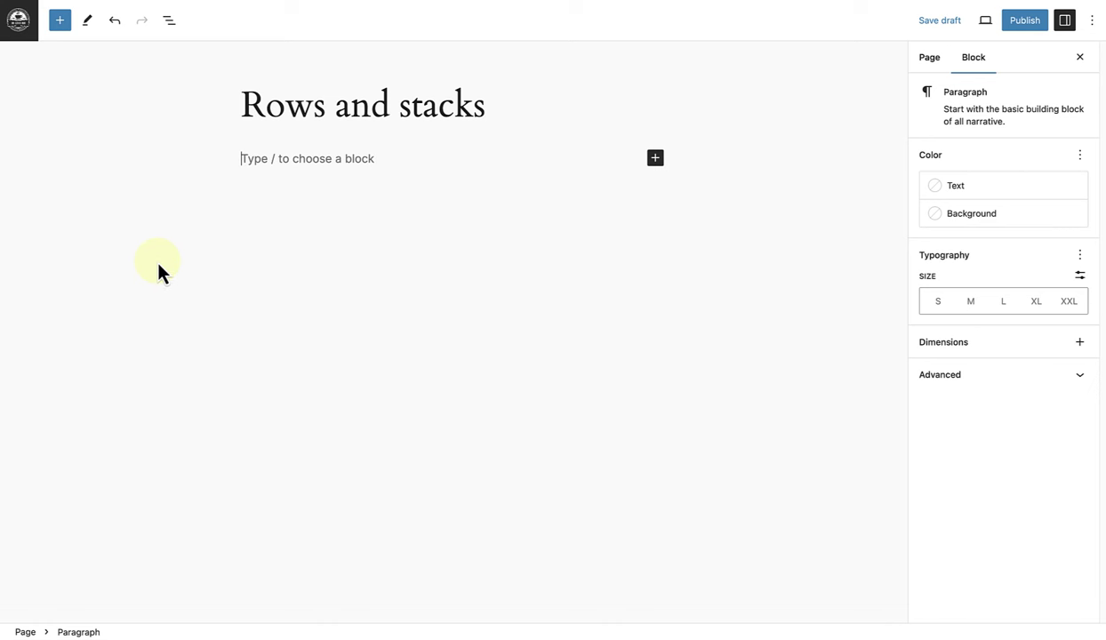
Convert the empty paragraph into a Group block with the /group inserter.
text(/group)
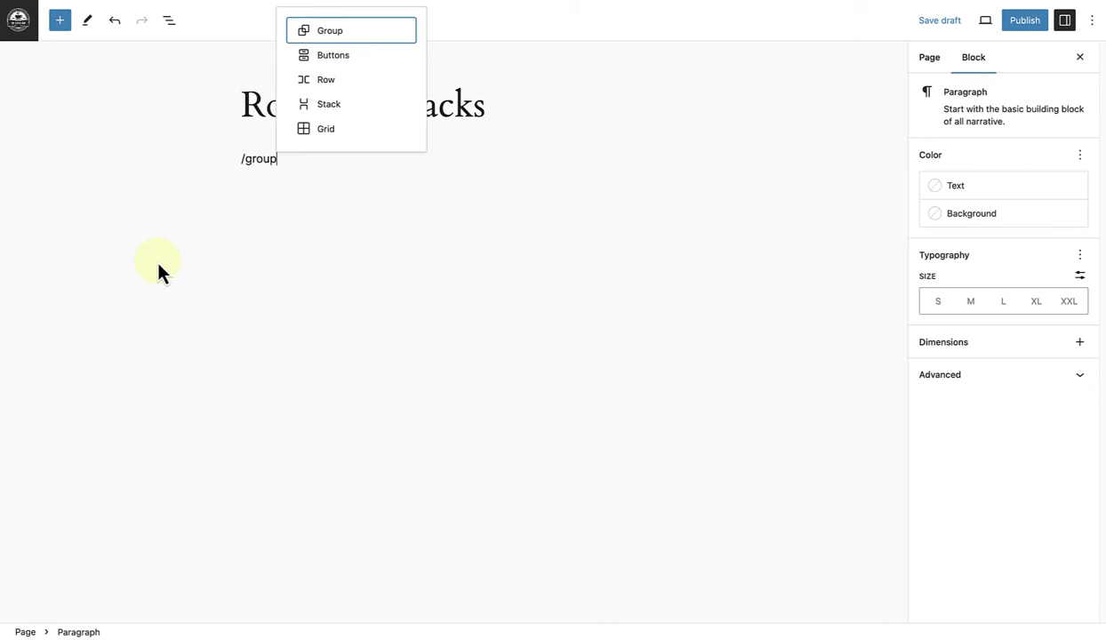
click(334, 32)
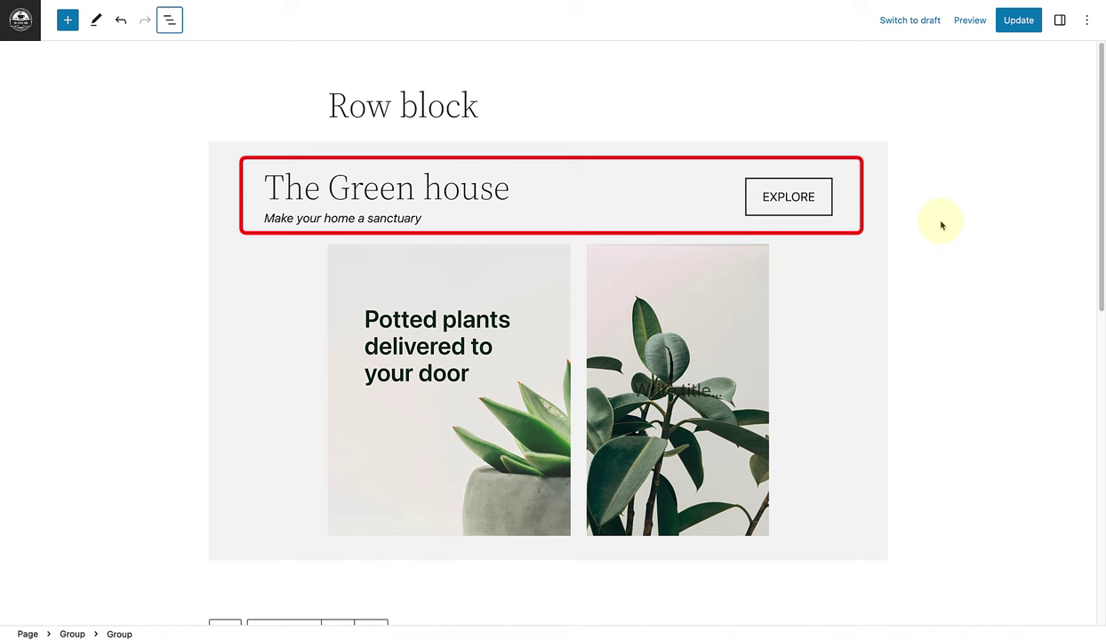
Replace the second group's empty paragraph with an empty Row block via /row.
scroll(941, 225, down, 5)
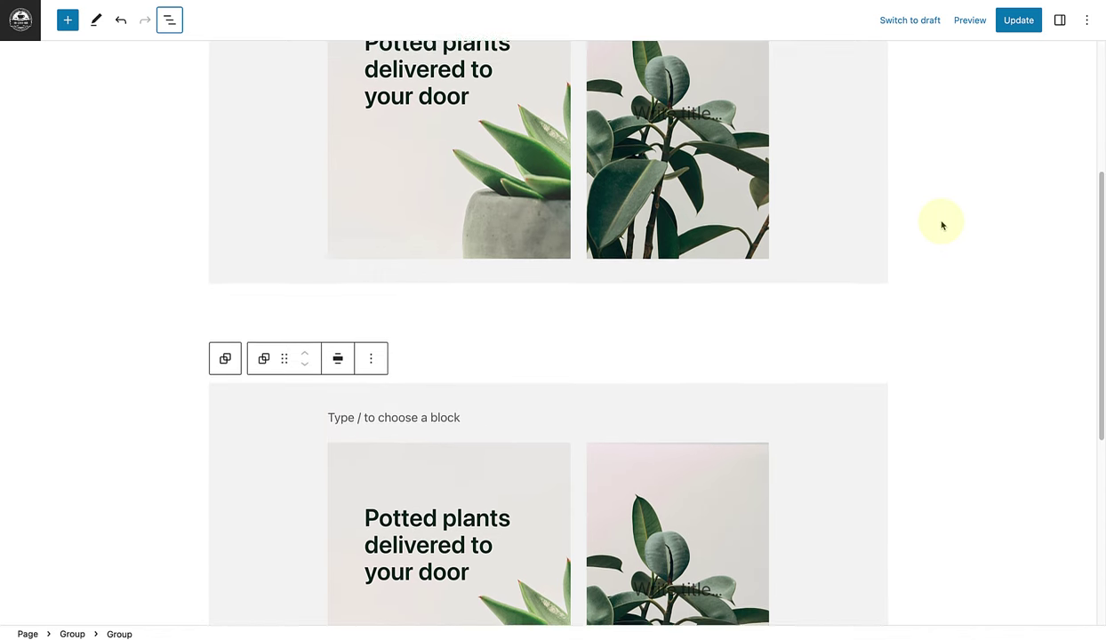
scroll(941, 225, down, 2)
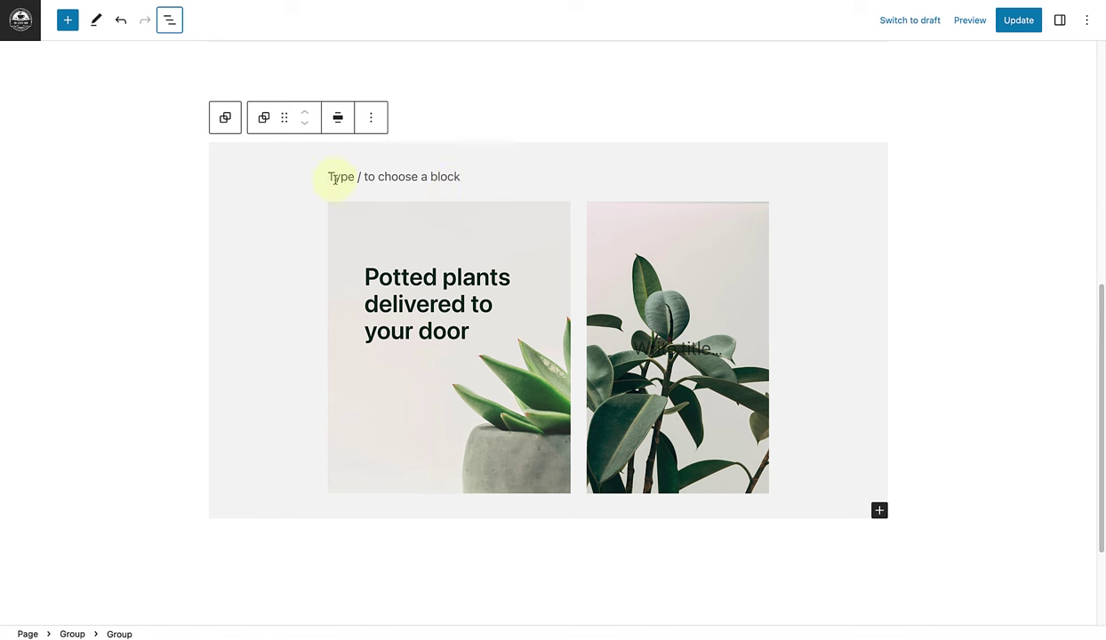
click(334, 177)
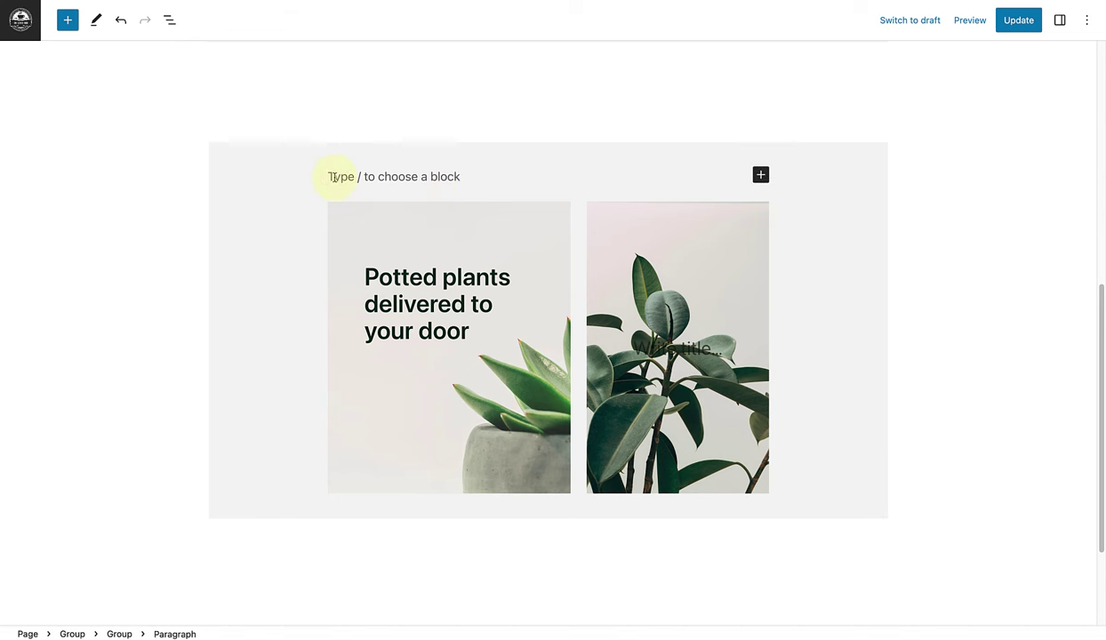
text(/)
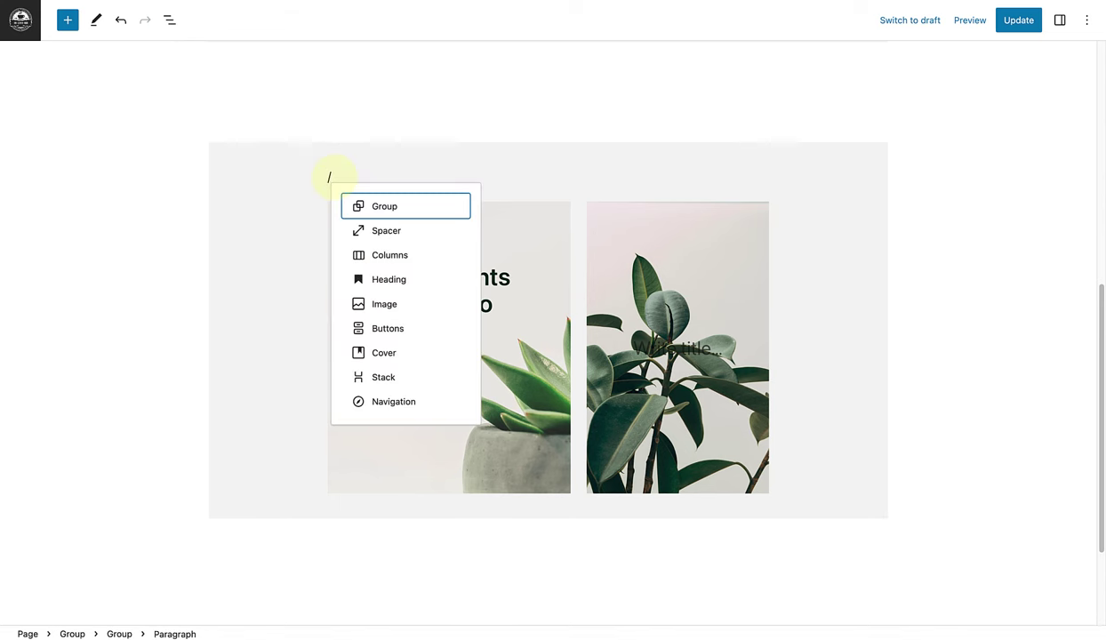
text(row)
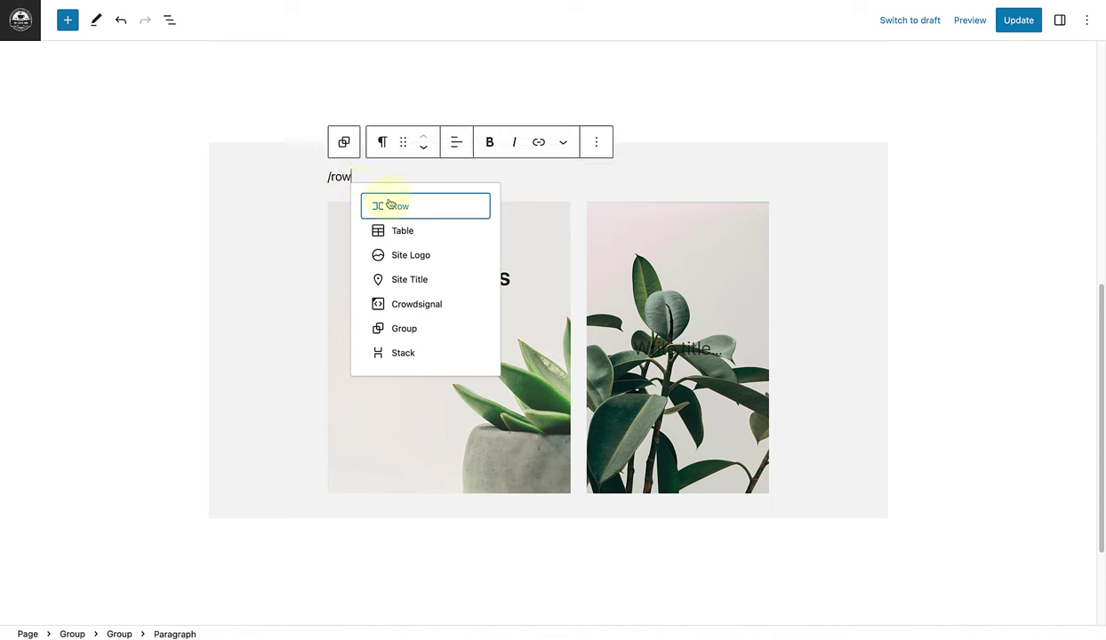
click(403, 207)
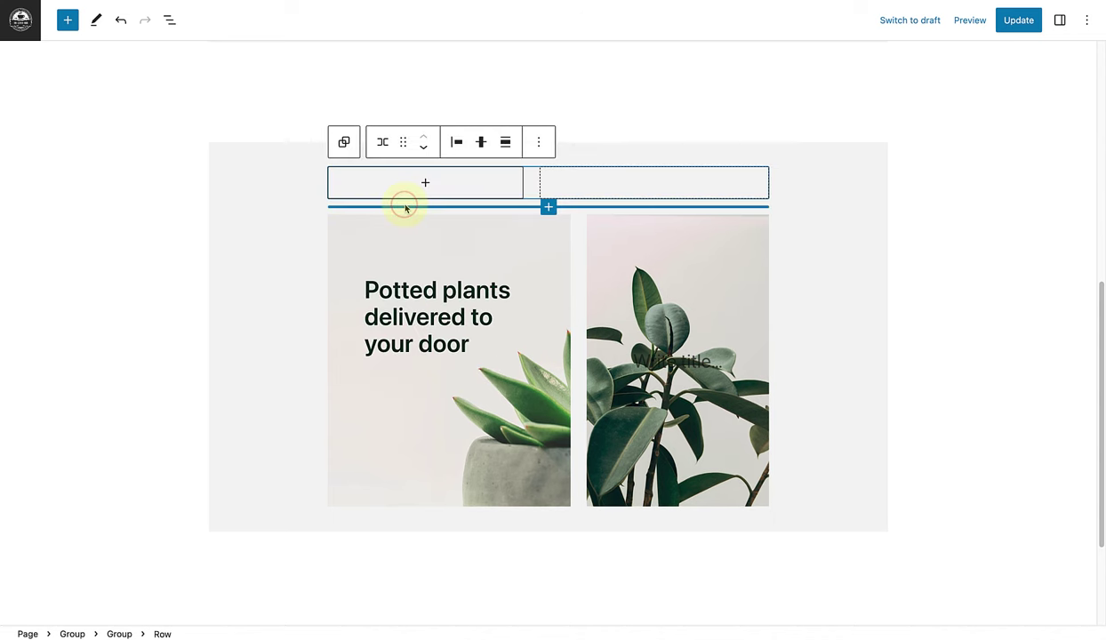
Add a Heading inside the row reading 'The Green House'.
click(427, 184)
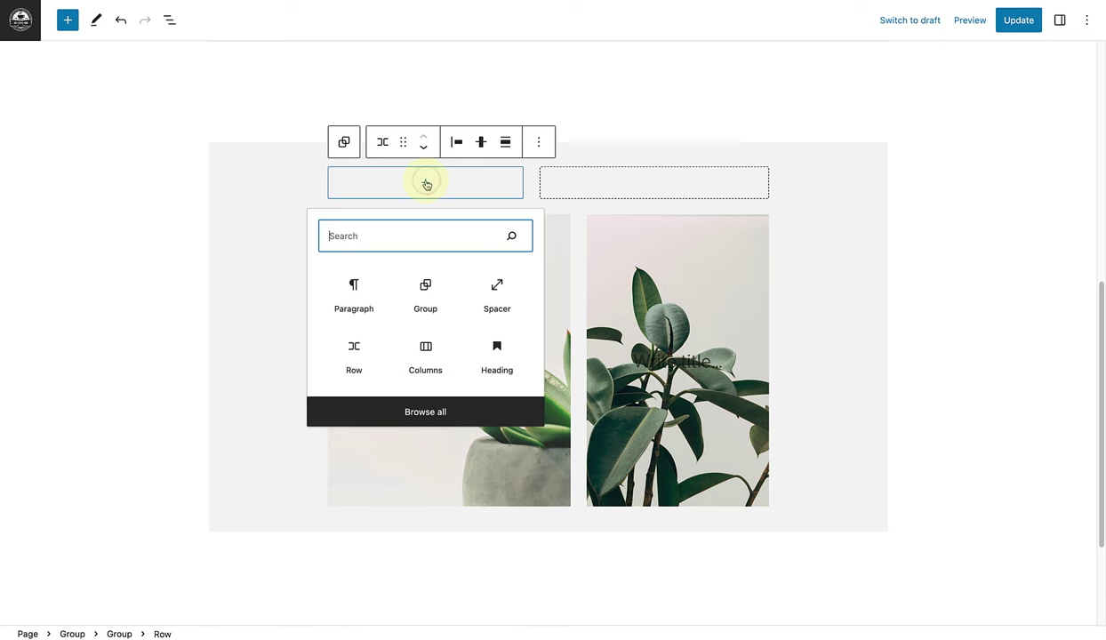
text(Heading)
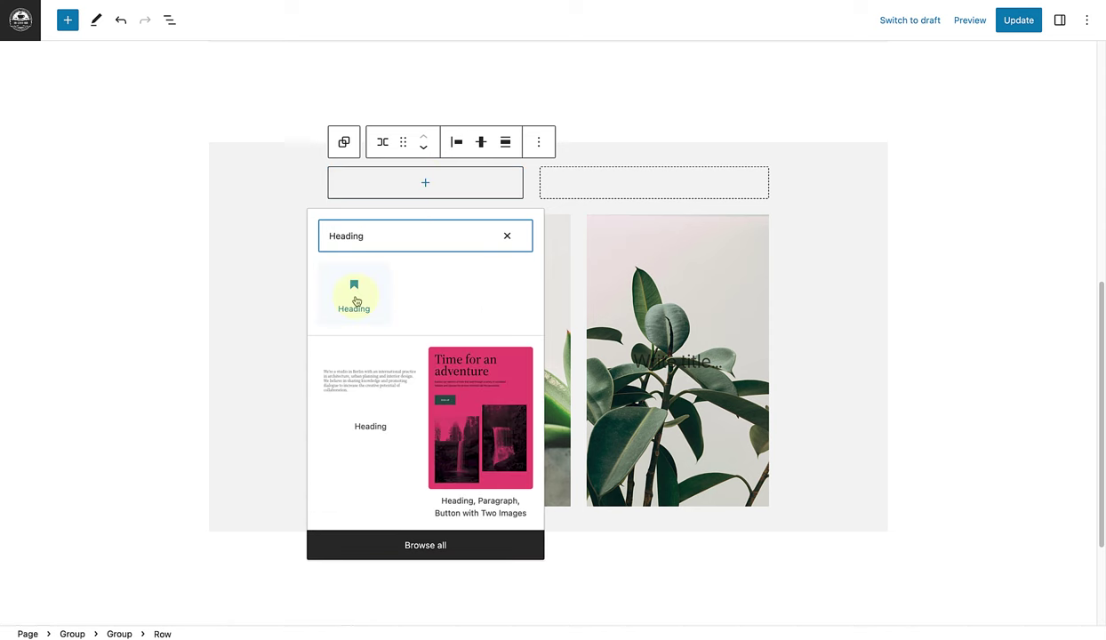
click(354, 290)
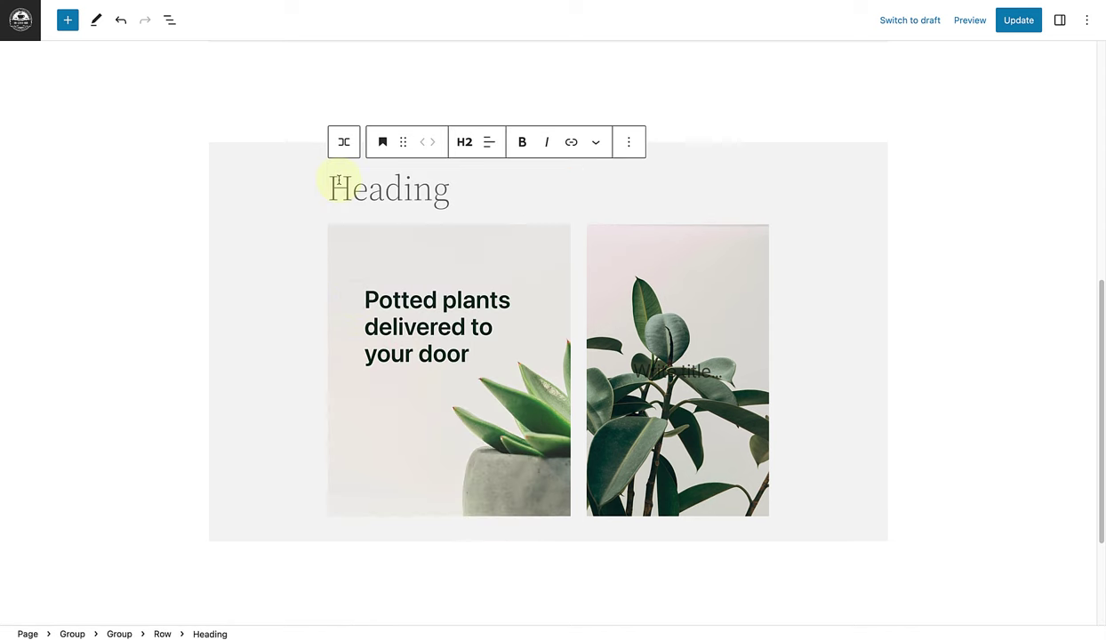
text(The Green House)
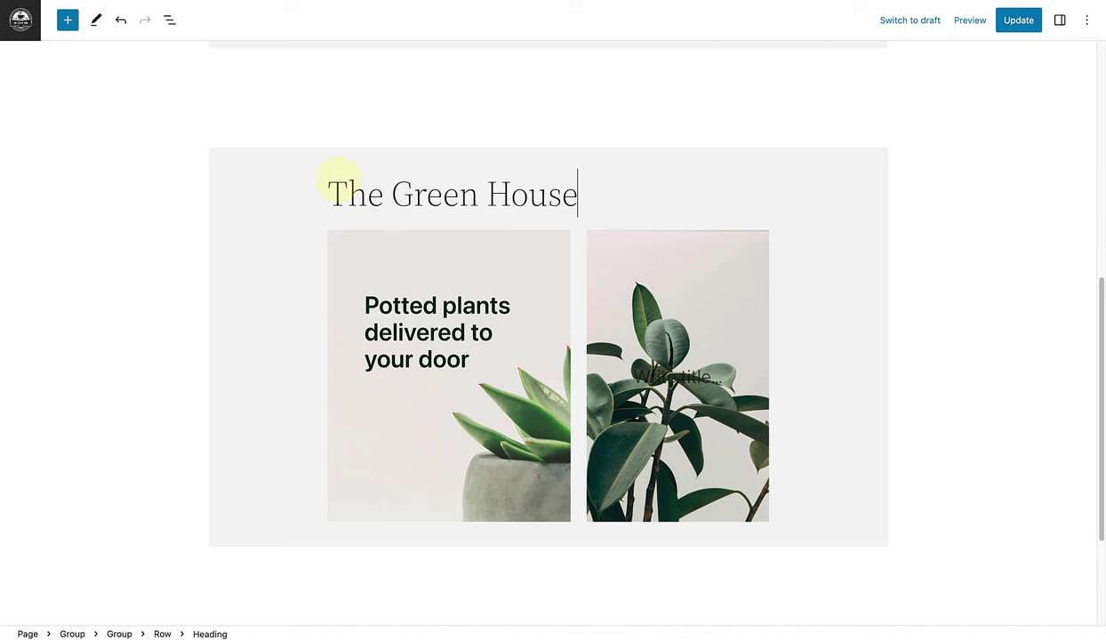
Paste the tagline 'Make your home a sanctuary' into a new paragraph beside the heading, then show List View.
key(Return)
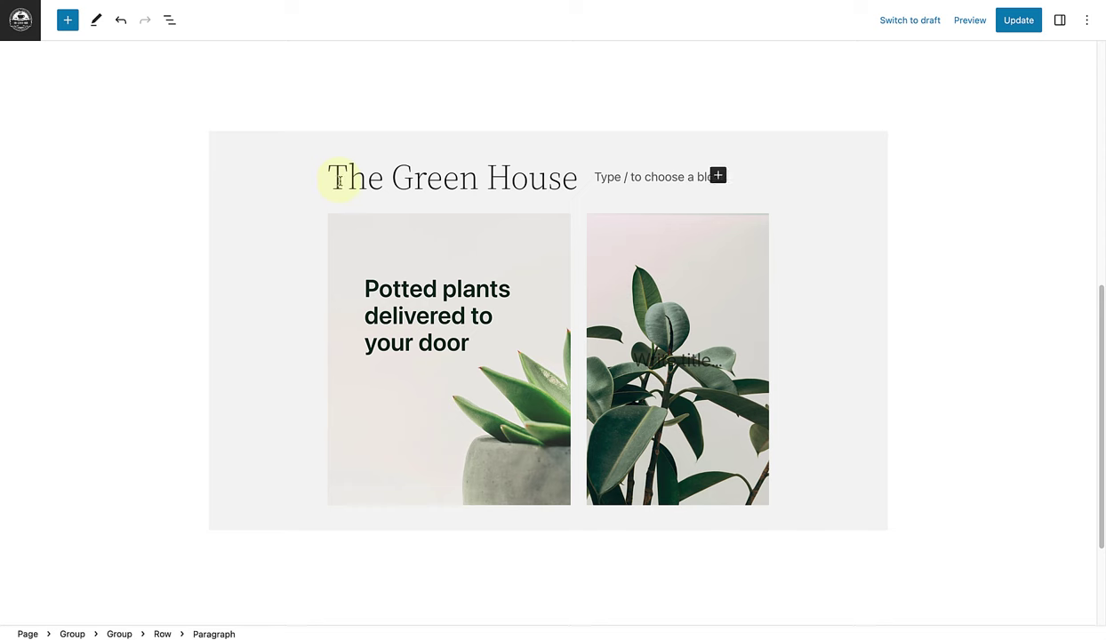
scroll(337, 181, up, 10)
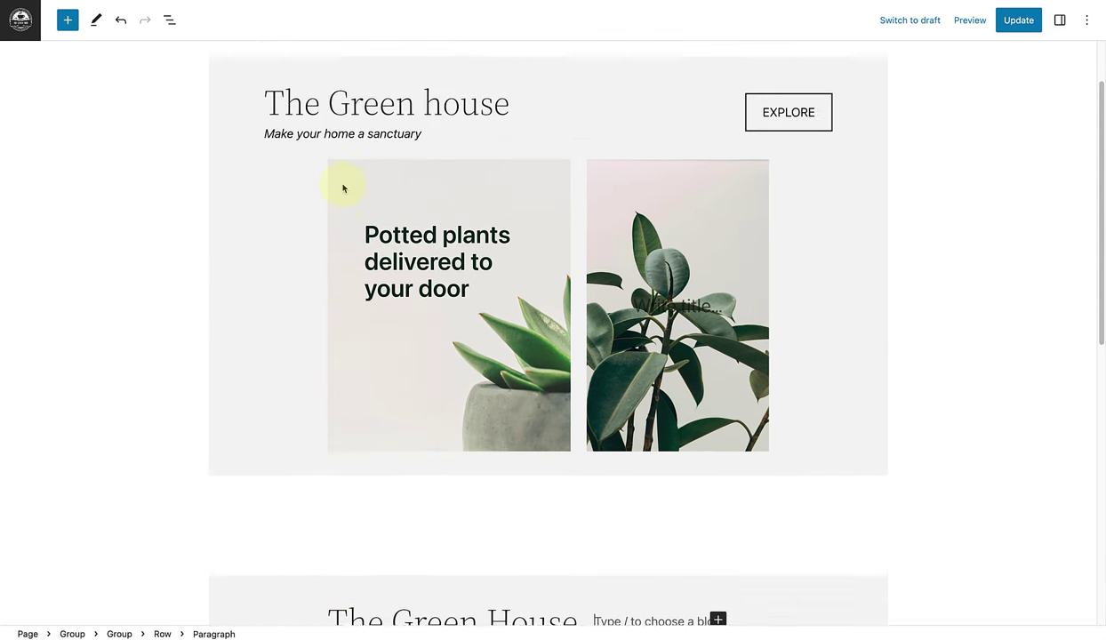
scroll(343, 189, up, 1)
drag(425, 156, 265, 157)
key(super+c)
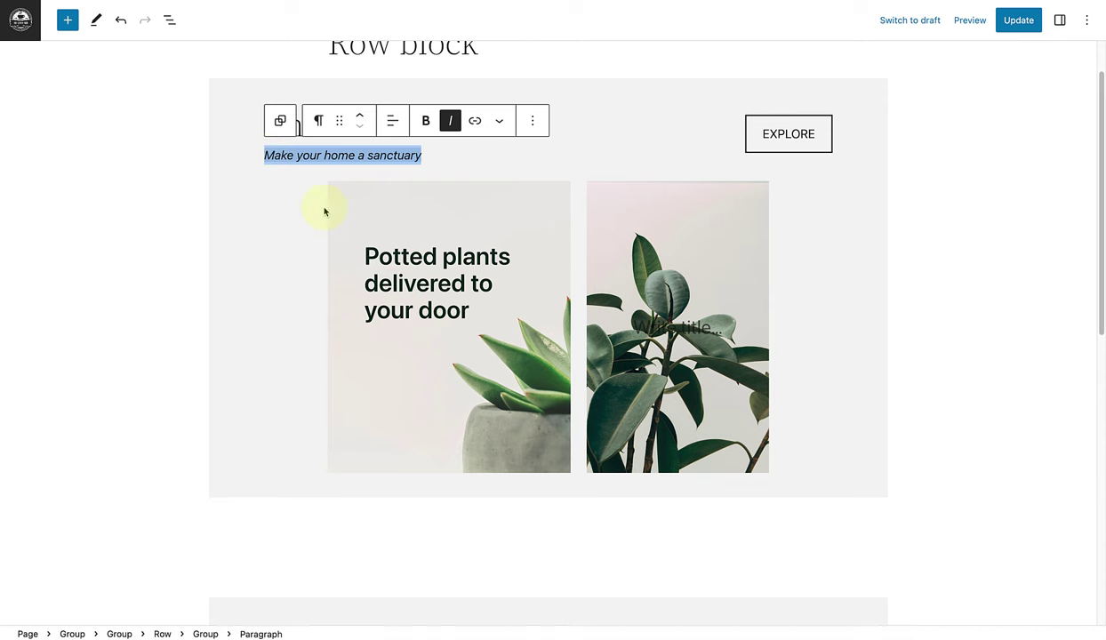
scroll(324, 211, down, 5)
click(595, 354)
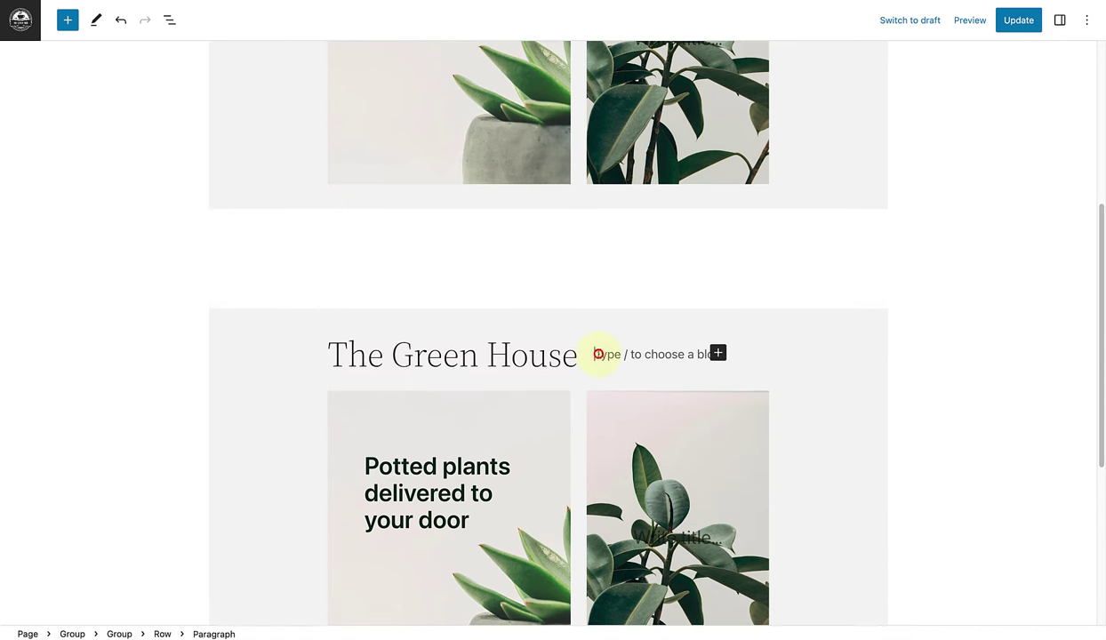
key(super+v)
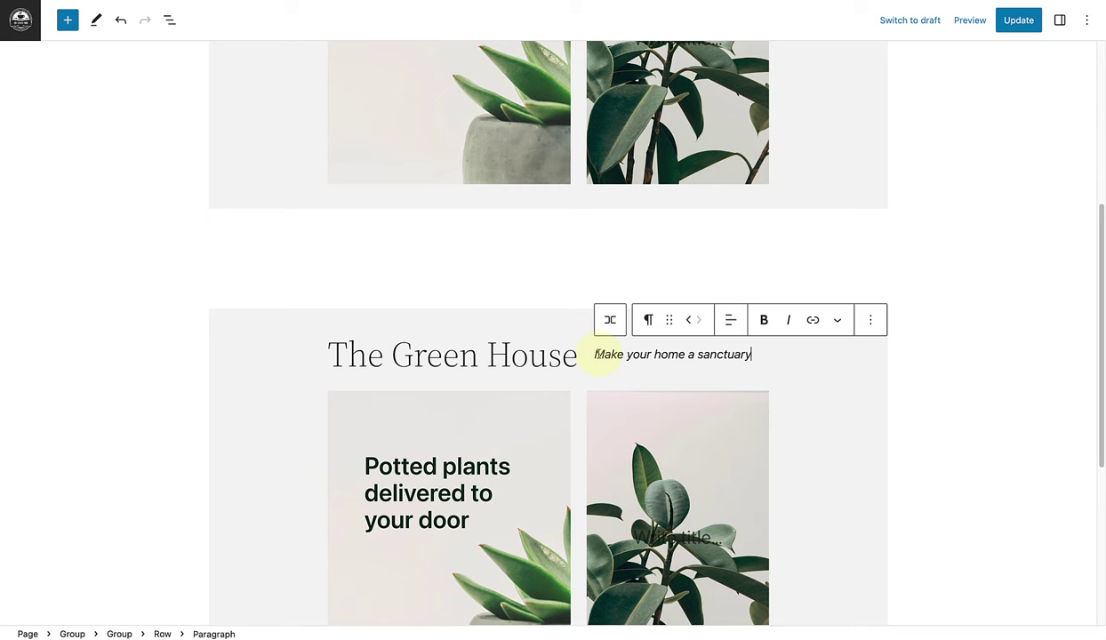
scroll(601, 358, down, 4)
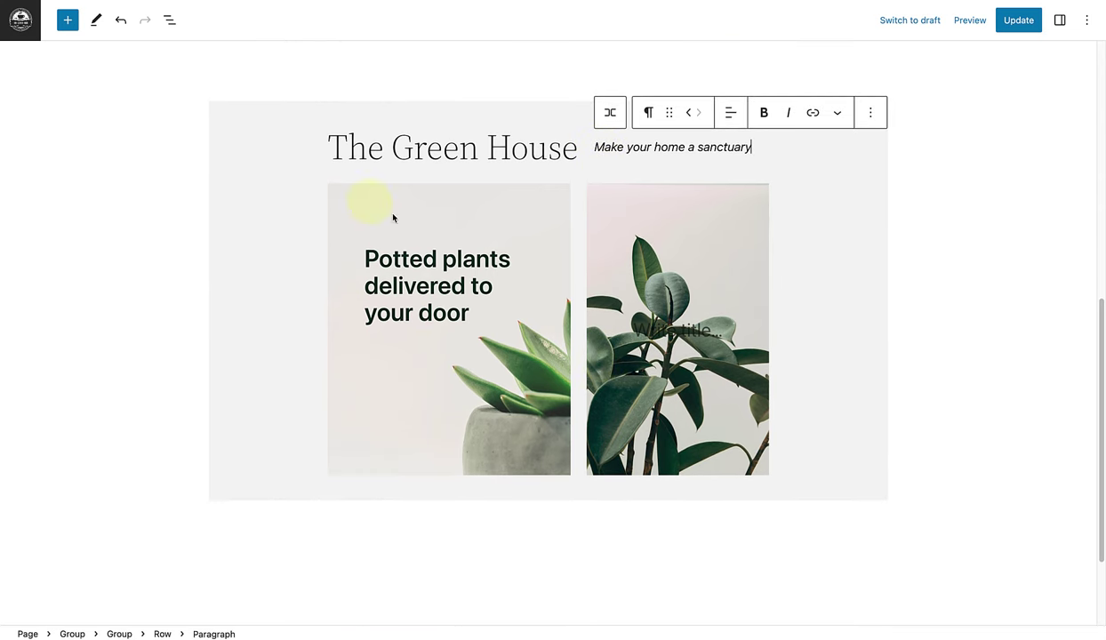
click(169, 20)
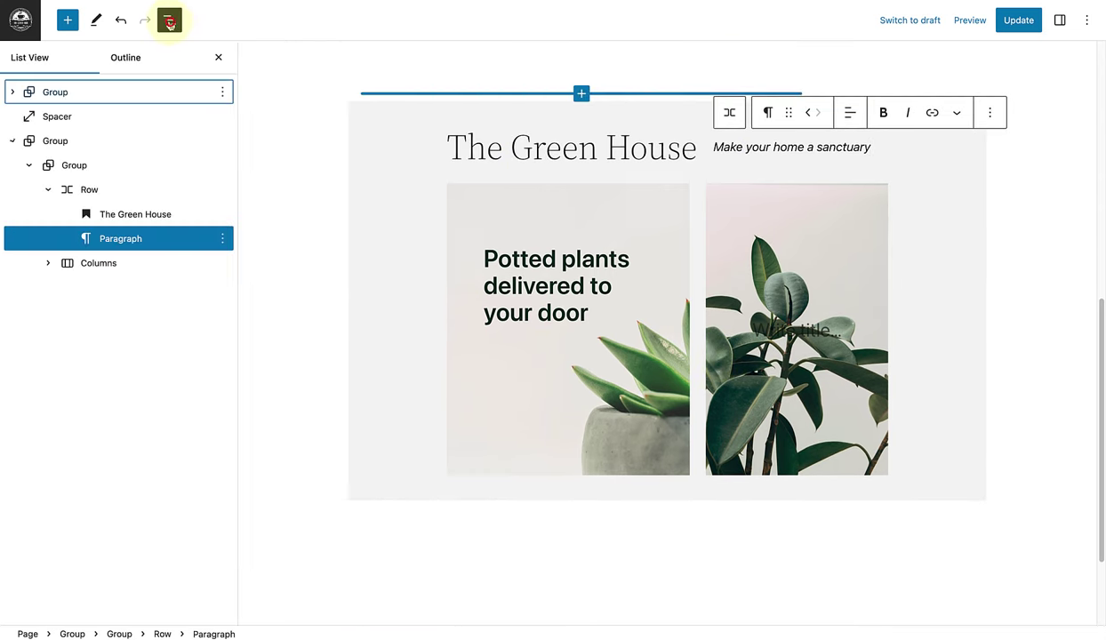
Select The Green House heading with its tagline in List View and wrap both in a Group.
shift+click(116, 217)
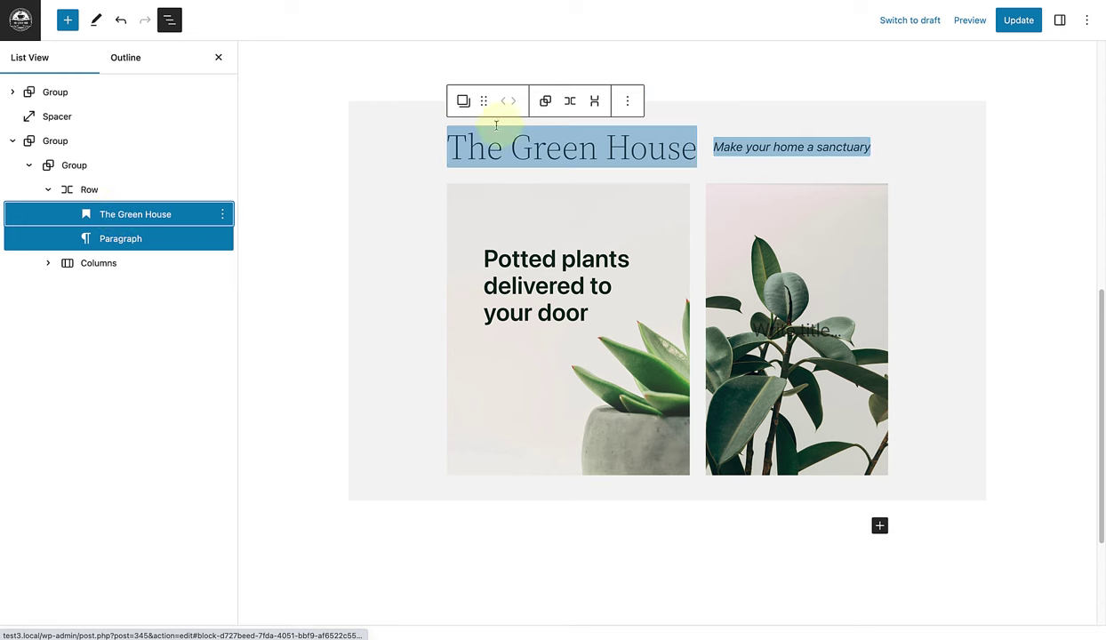
click(546, 102)
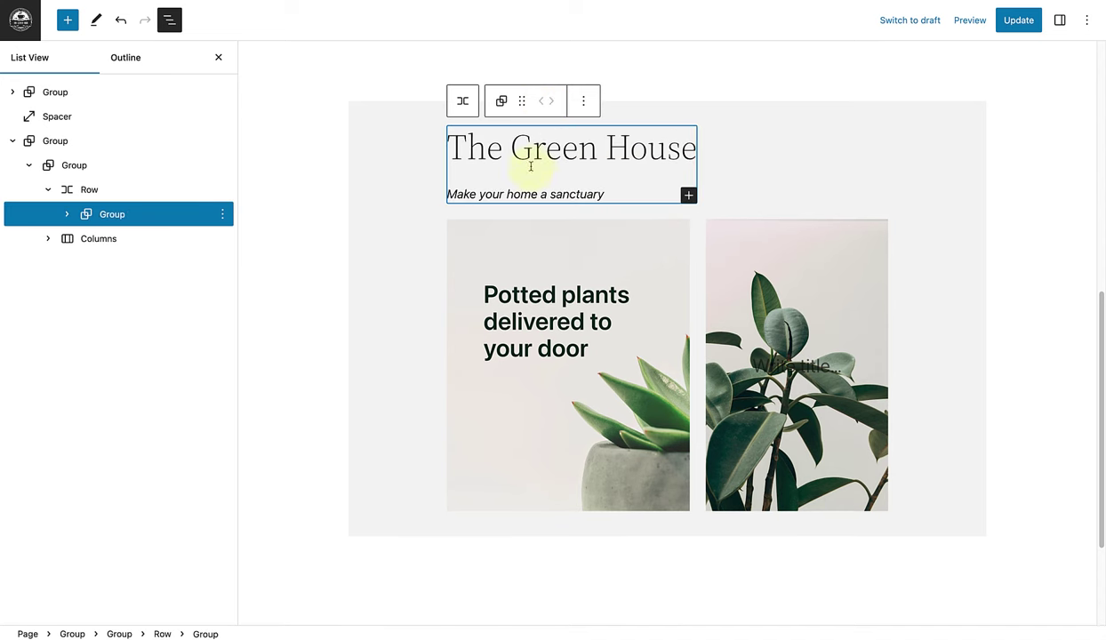
Set the heading group's Block Spacing to 0 in its Styles settings.
click(1059, 23)
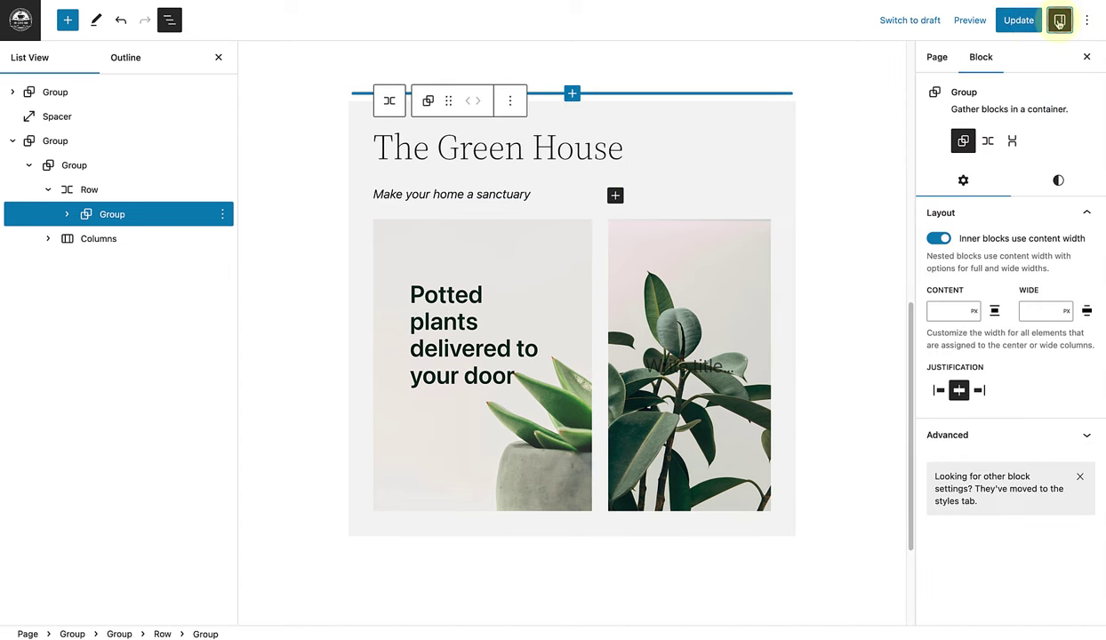
click(1056, 181)
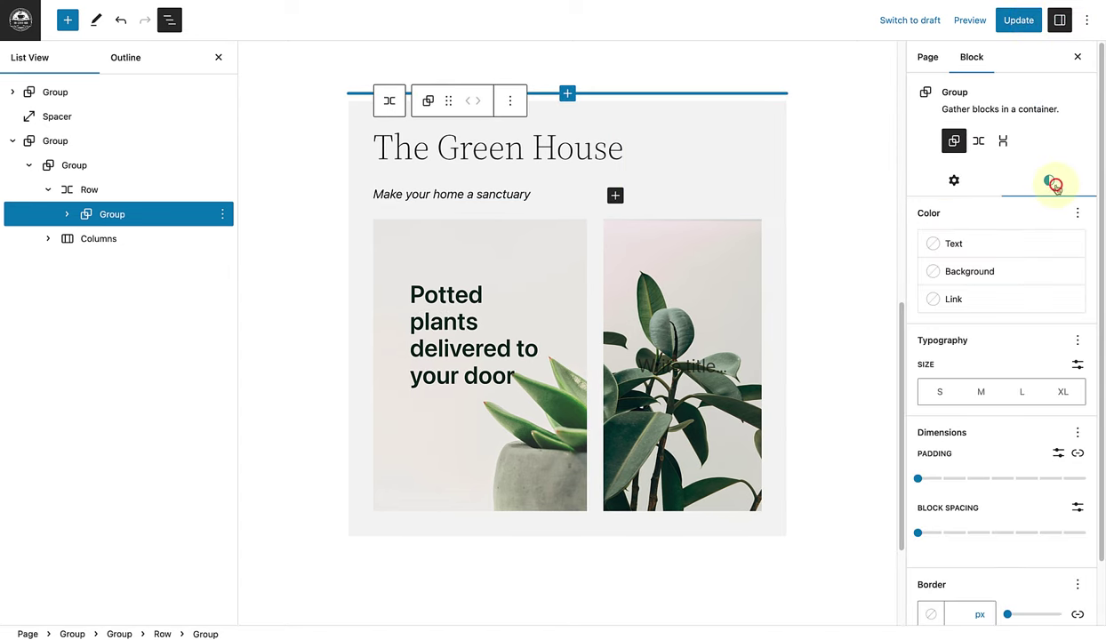
drag(1100, 175, 1103, 303)
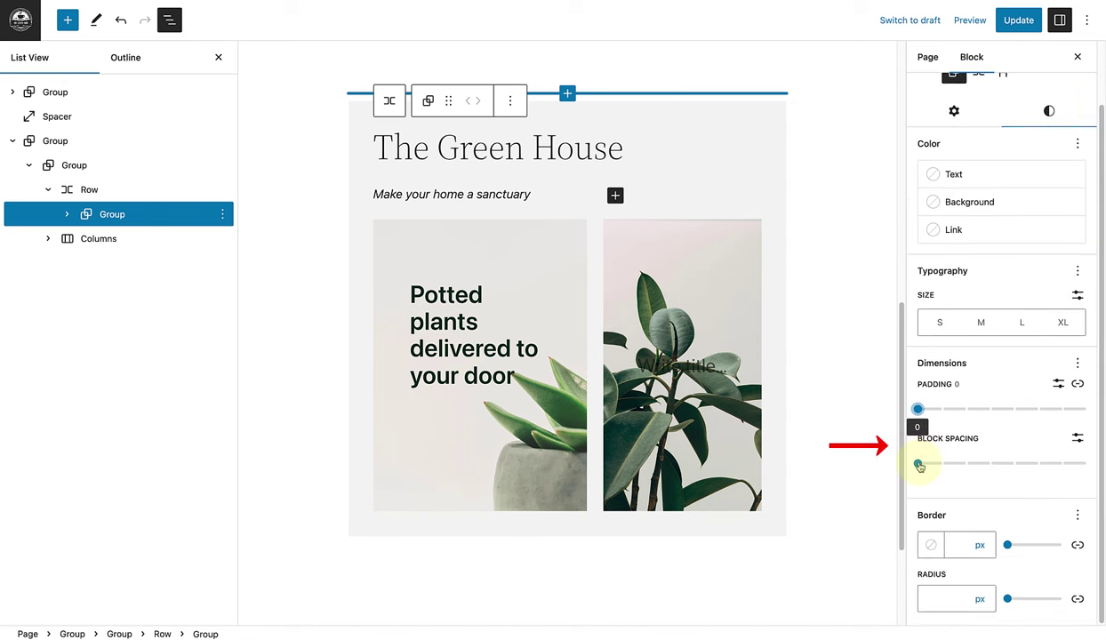
click(917, 463)
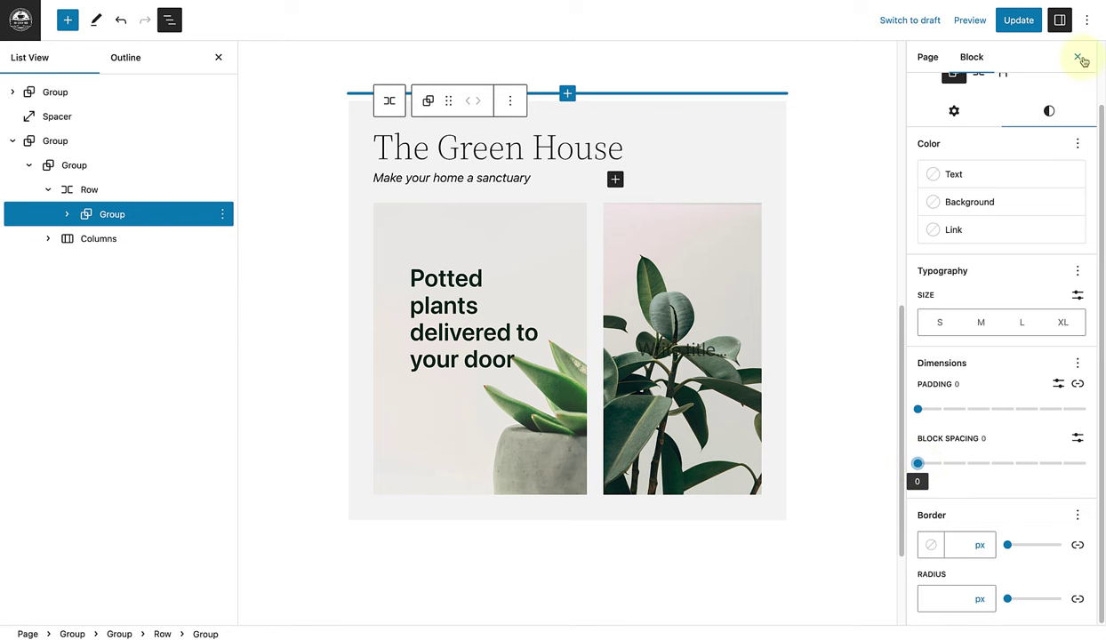
click(1079, 57)
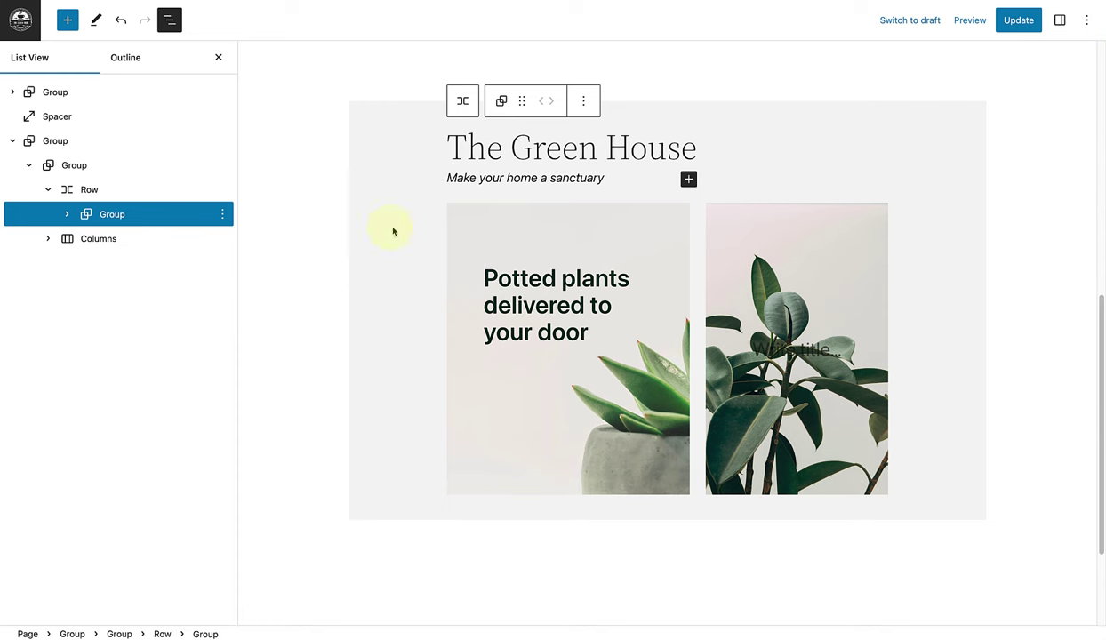
Add a Buttons block to the header row with an 'EXPLORE' button.
click(100, 190)
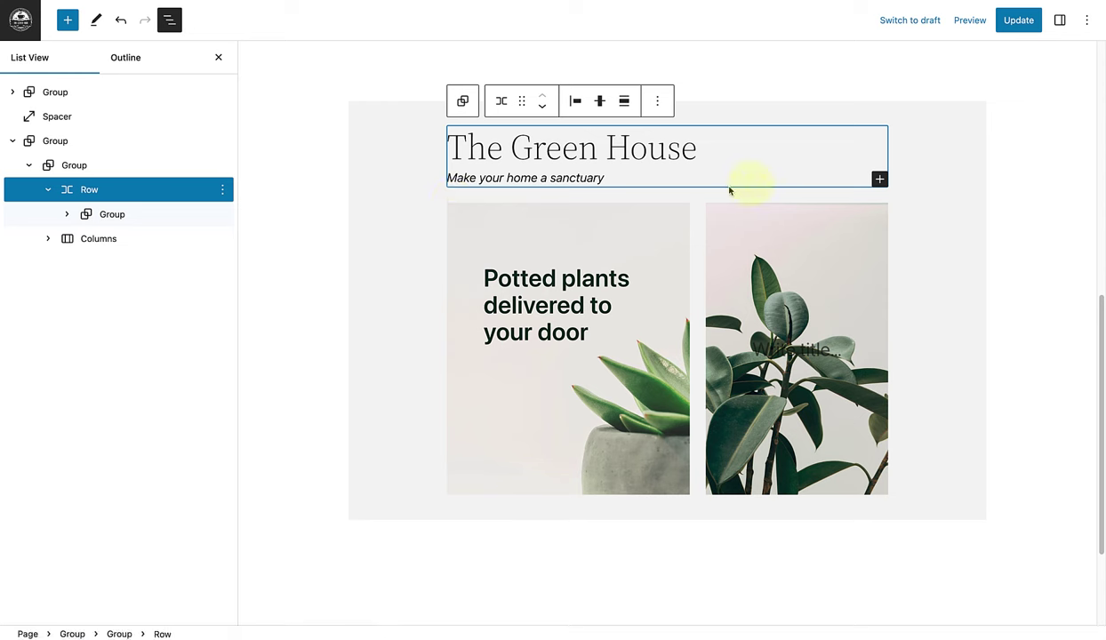
click(879, 179)
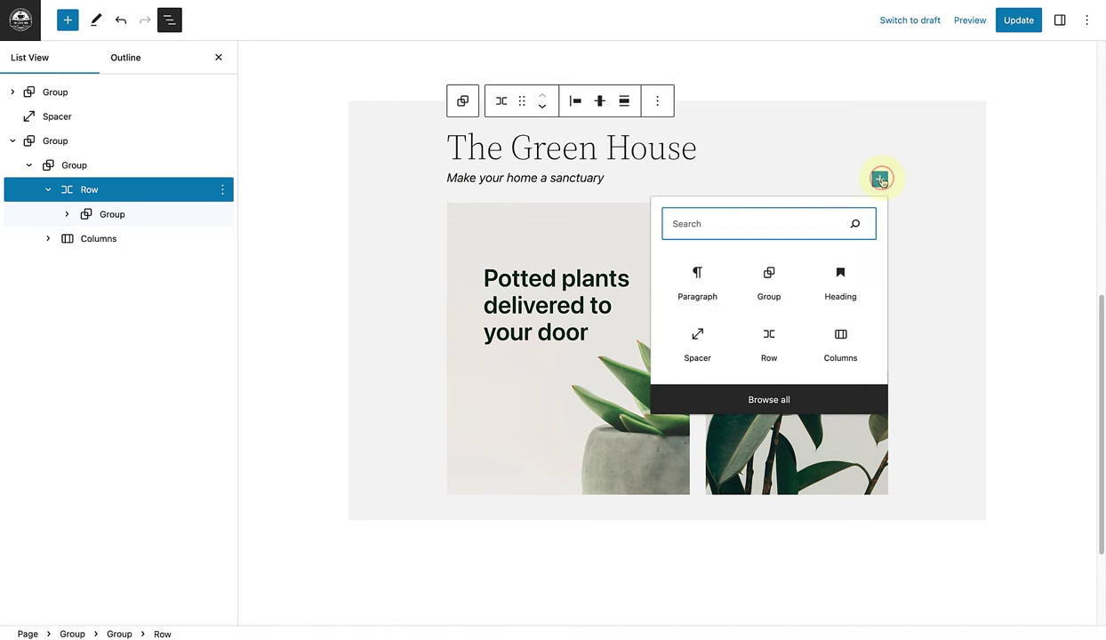
text(buttons)
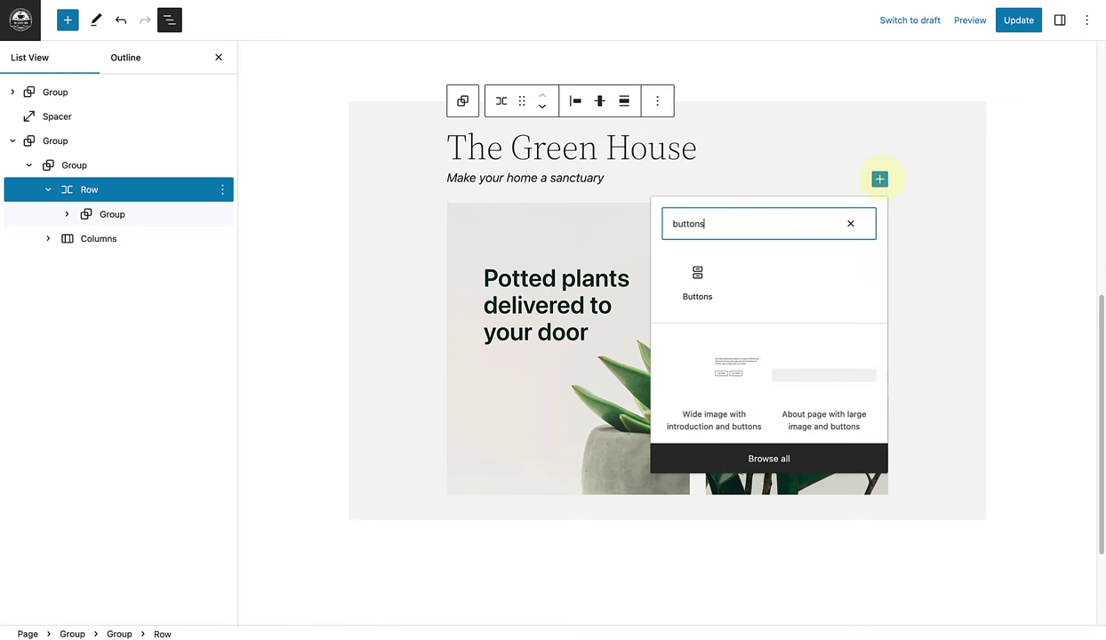
click(697, 279)
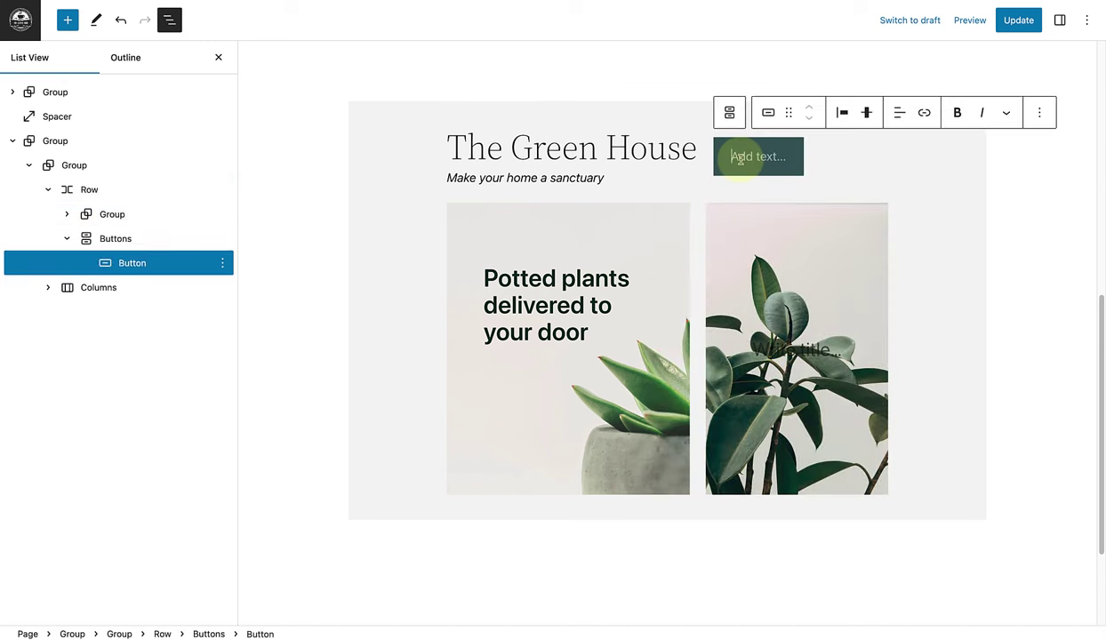
text(EXPLORE)
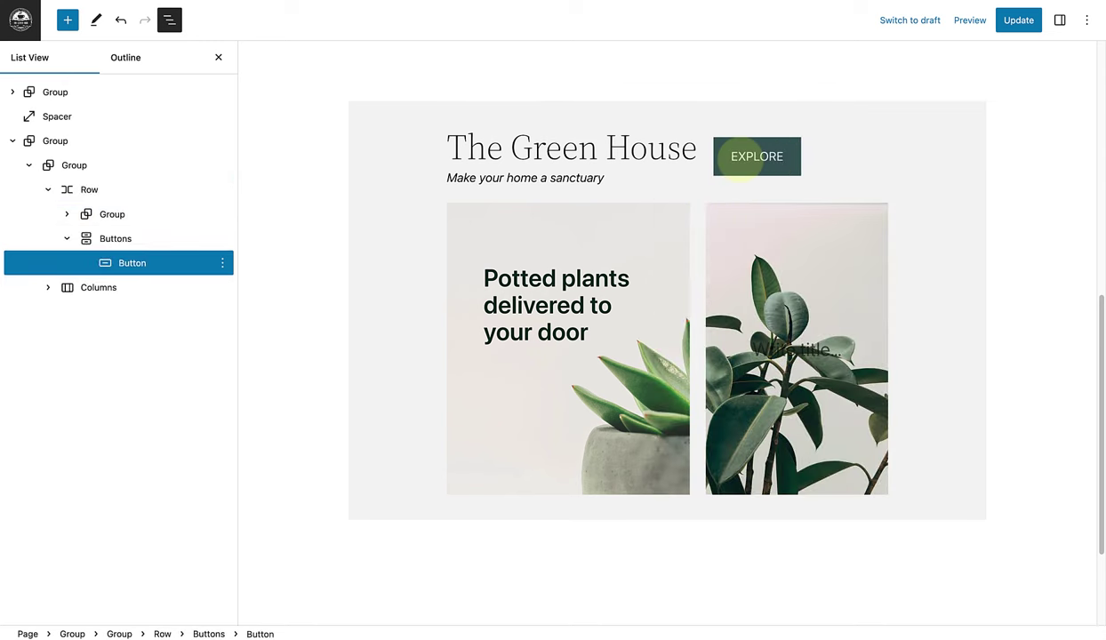
Give the EXPLORE button the Outline style.
click(1060, 19)
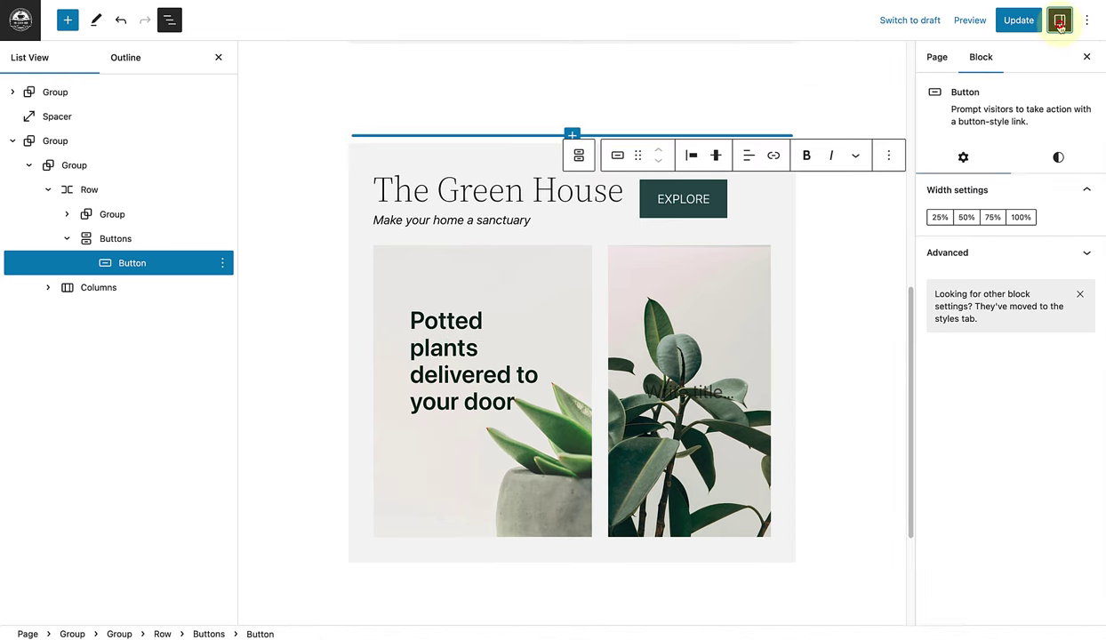
click(1058, 158)
click(1049, 222)
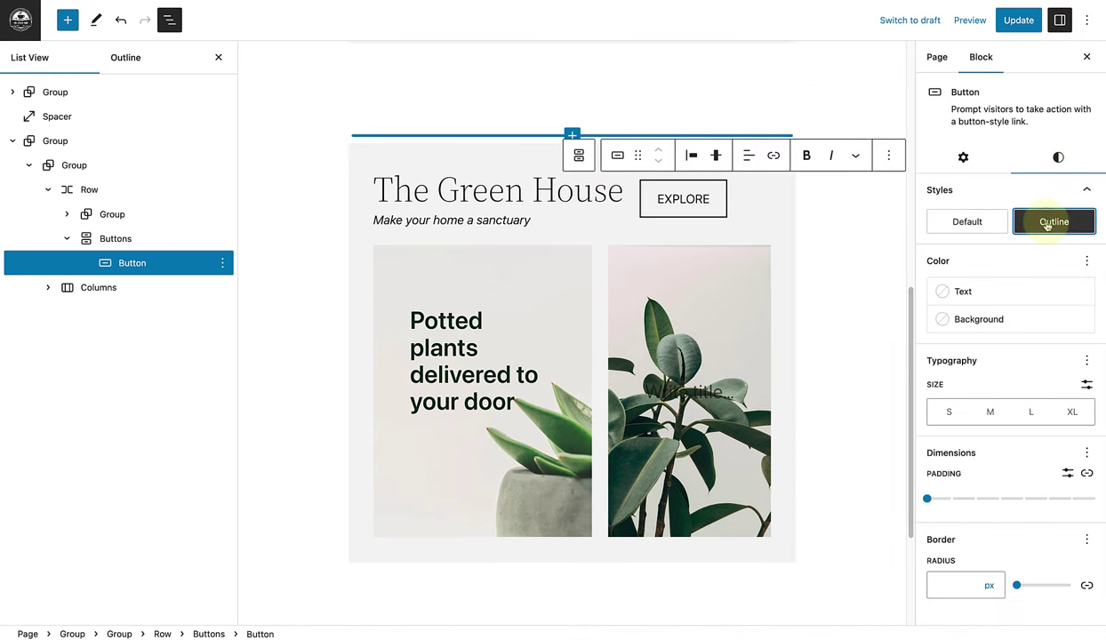
click(1085, 58)
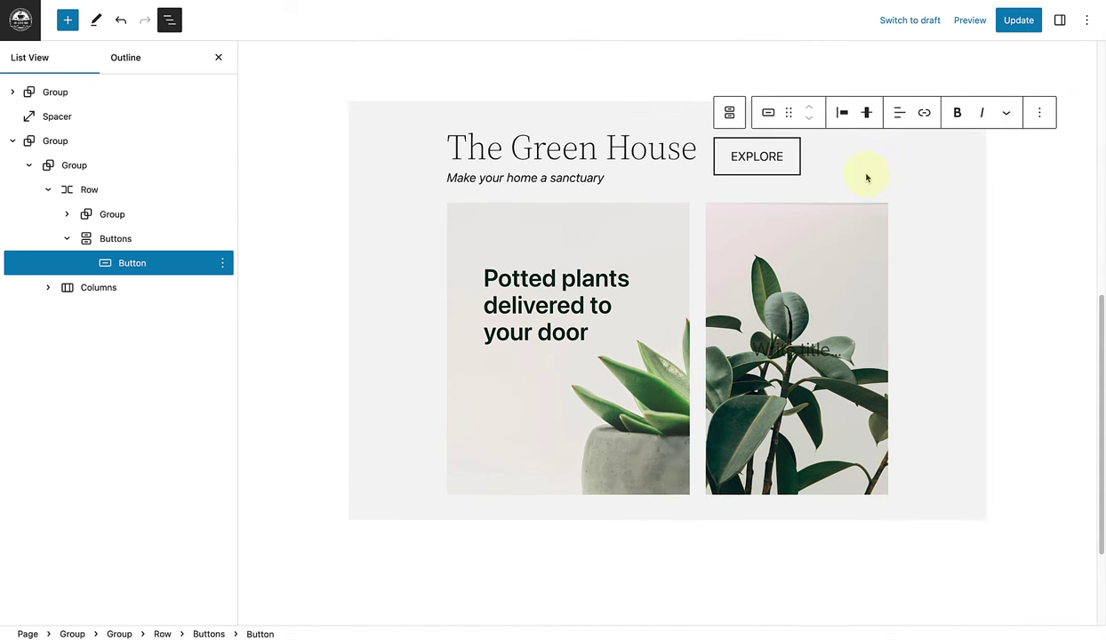
Undo the last change and set the header row's justification to Space between items.
key(ctrl+z)
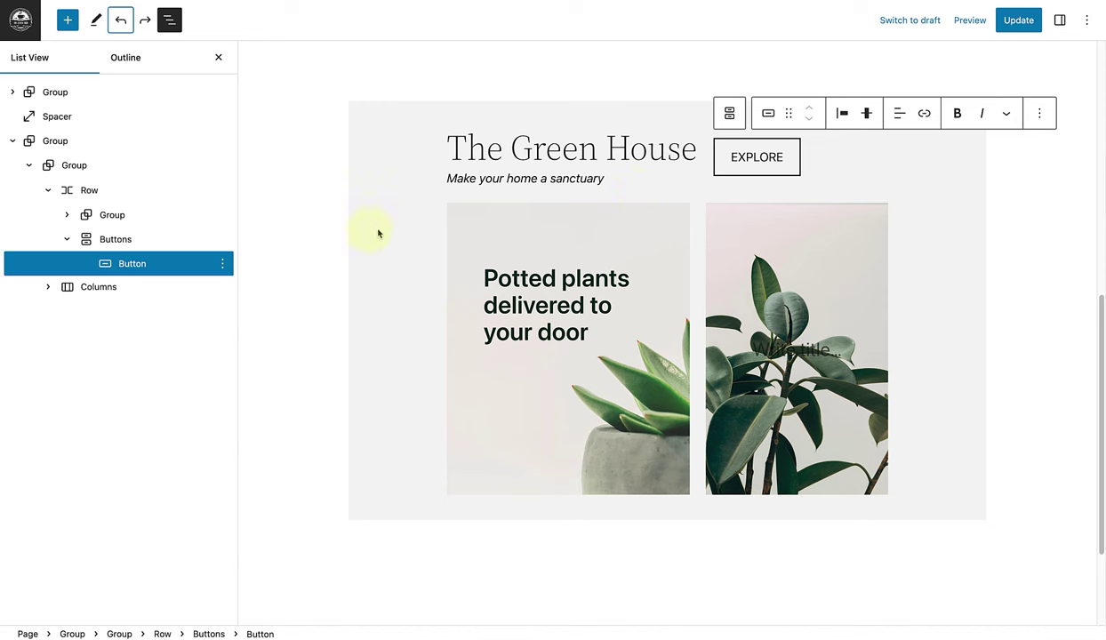
click(100, 192)
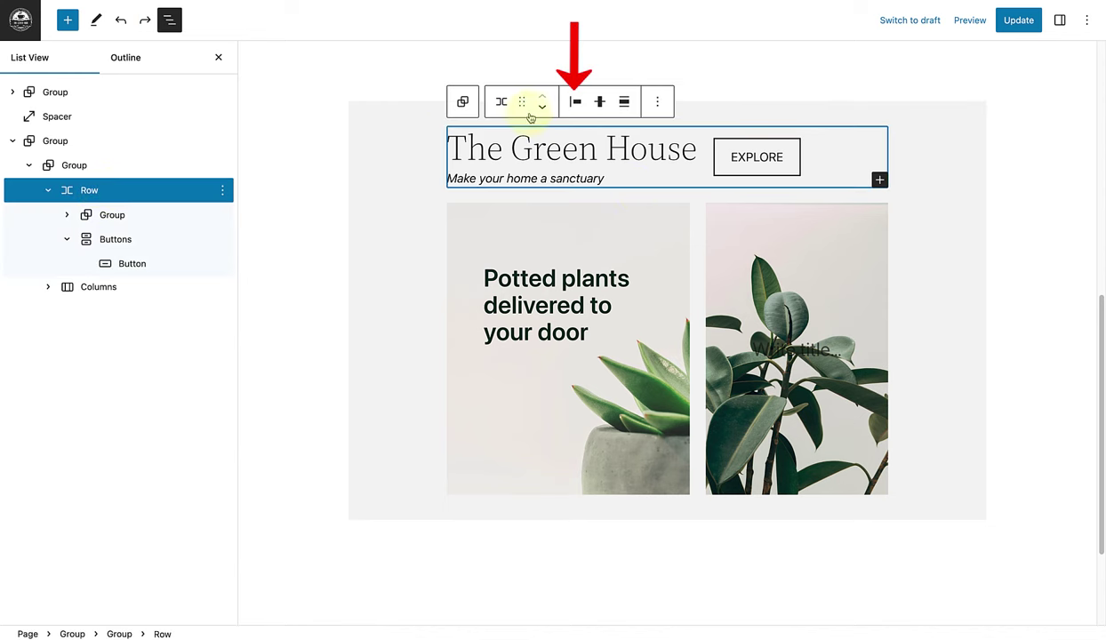
click(578, 103)
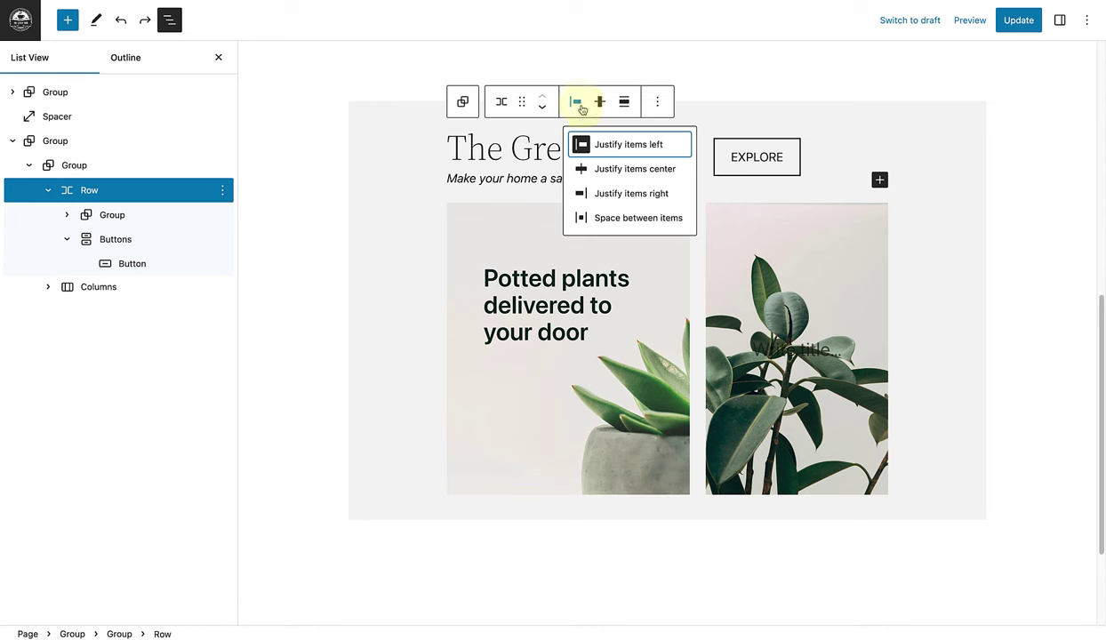
click(613, 220)
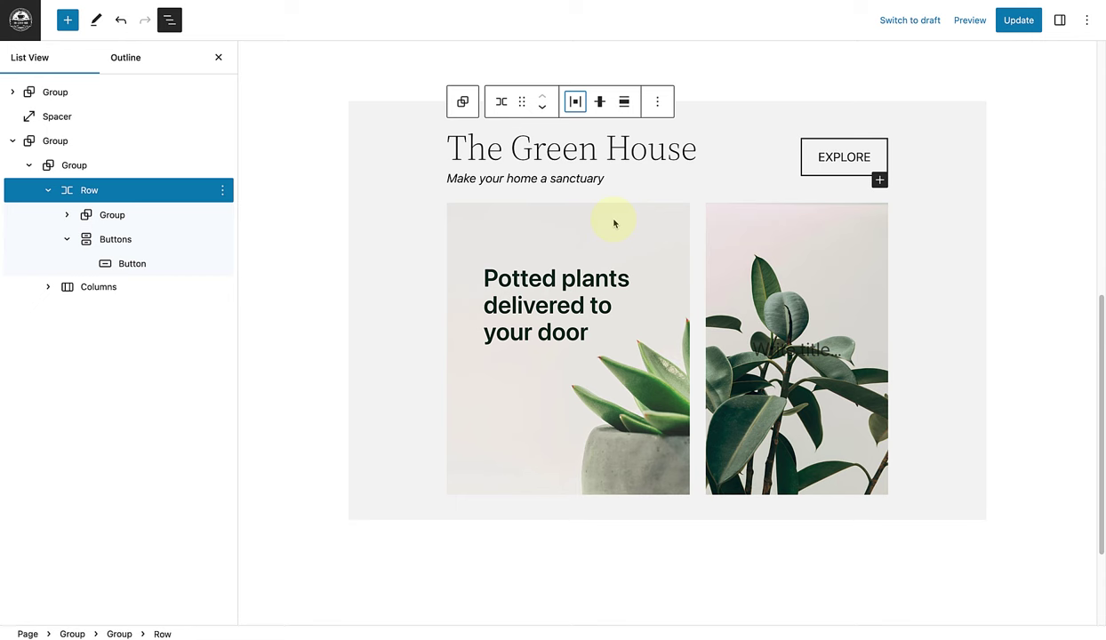
click(218, 58)
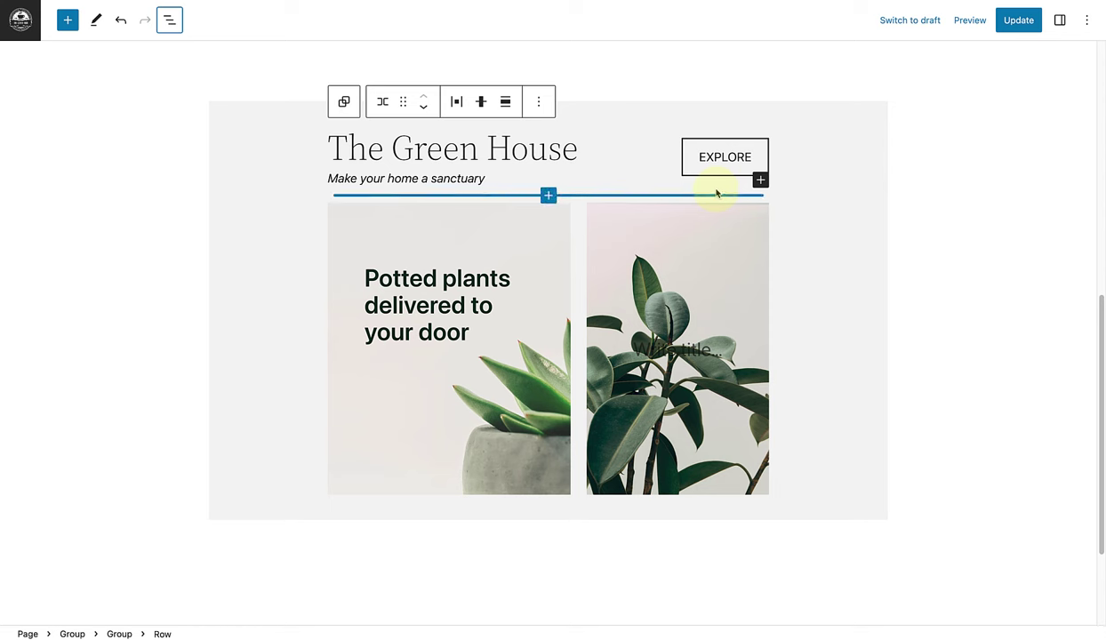
Set the row's vertical alignment to Align bottom.
click(480, 103)
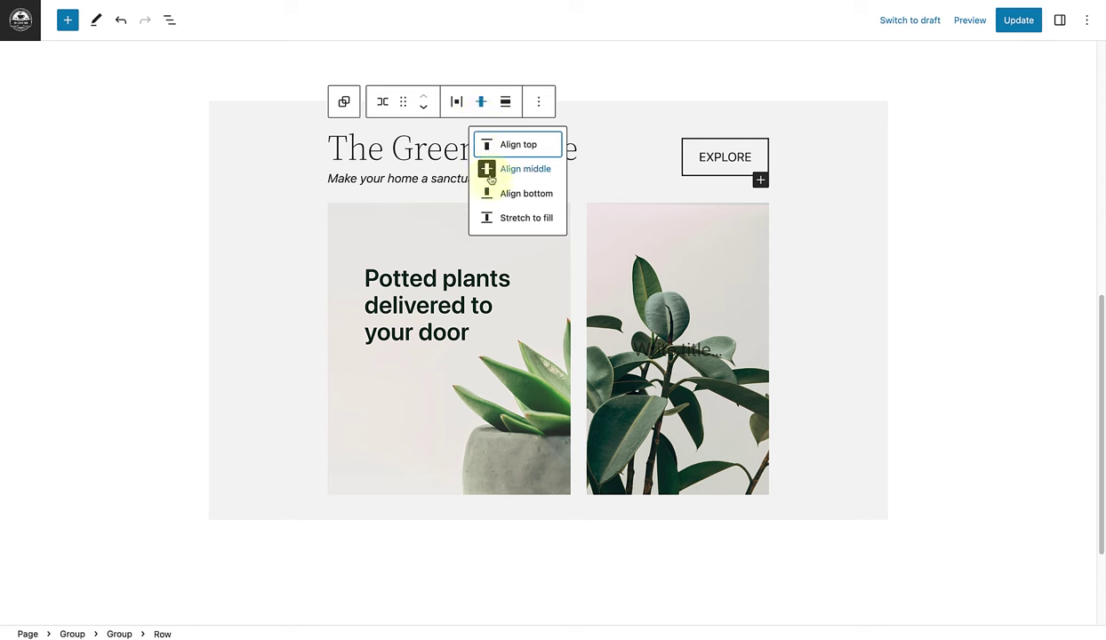
click(510, 193)
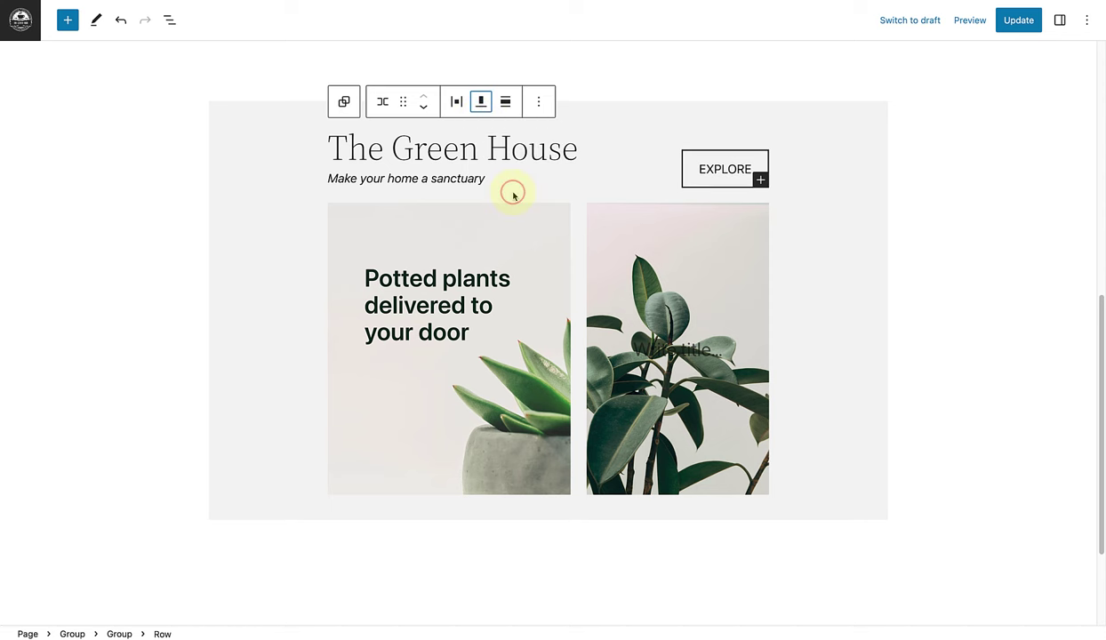
click(942, 209)
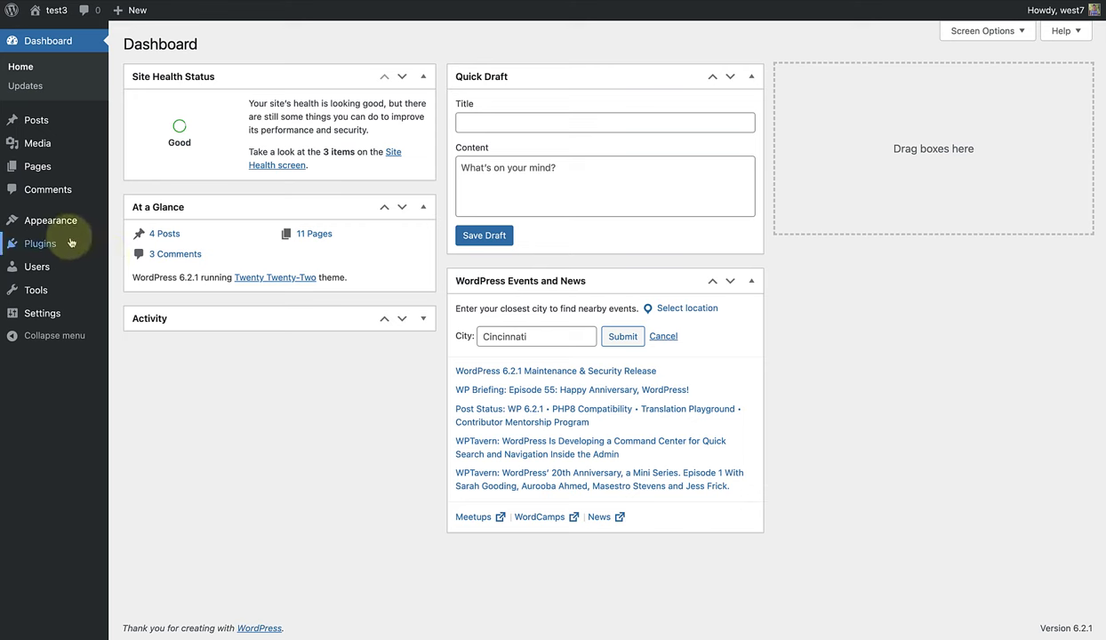
Open the Site Editor from Appearance > Editor in the Dashboard.
mouse_move(62, 231)
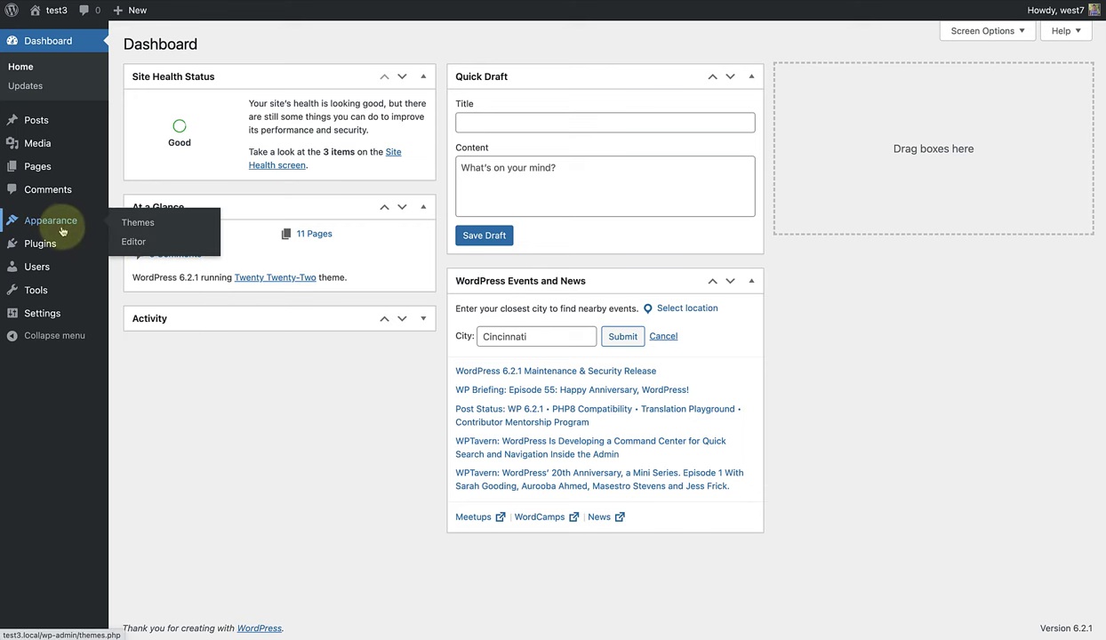
click(131, 243)
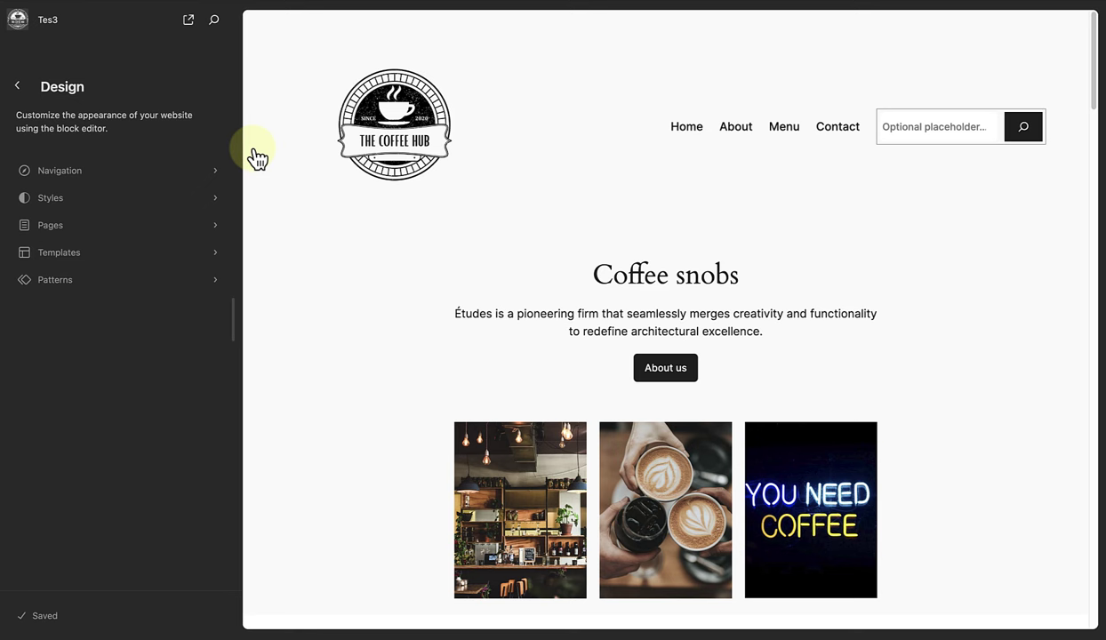
From Patterns, start a new Header-area template part named 'New header'.
click(82, 281)
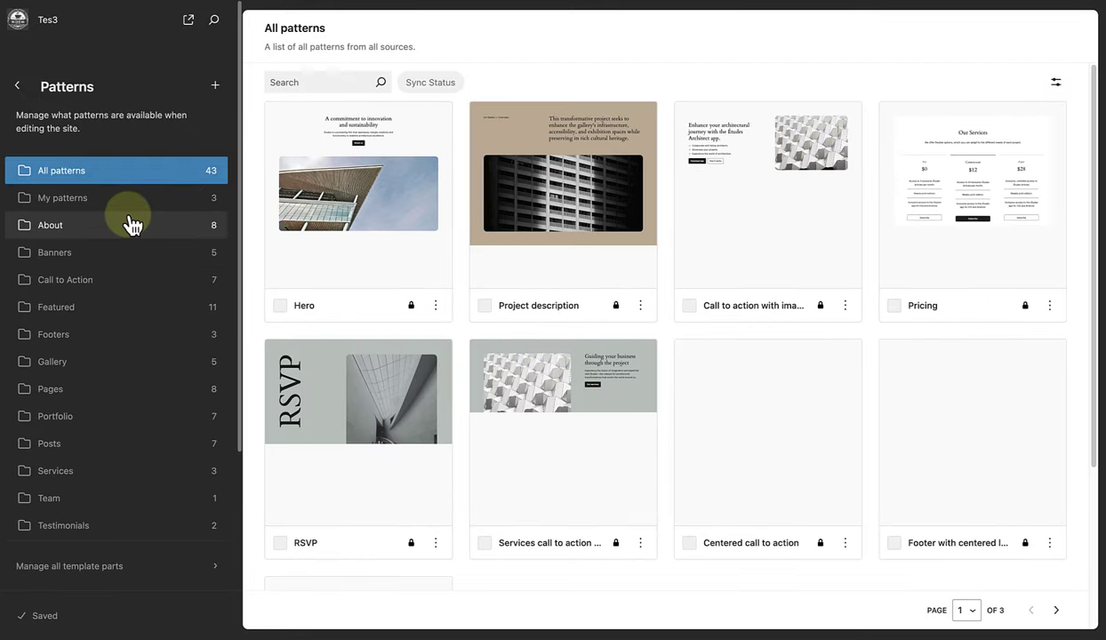
click(215, 88)
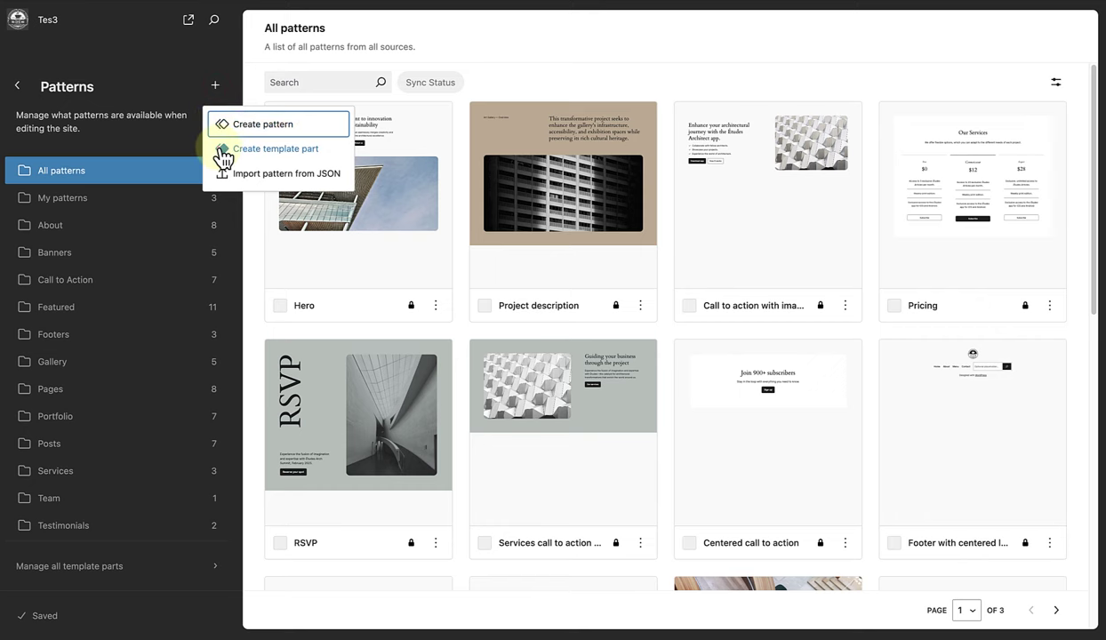
click(221, 150)
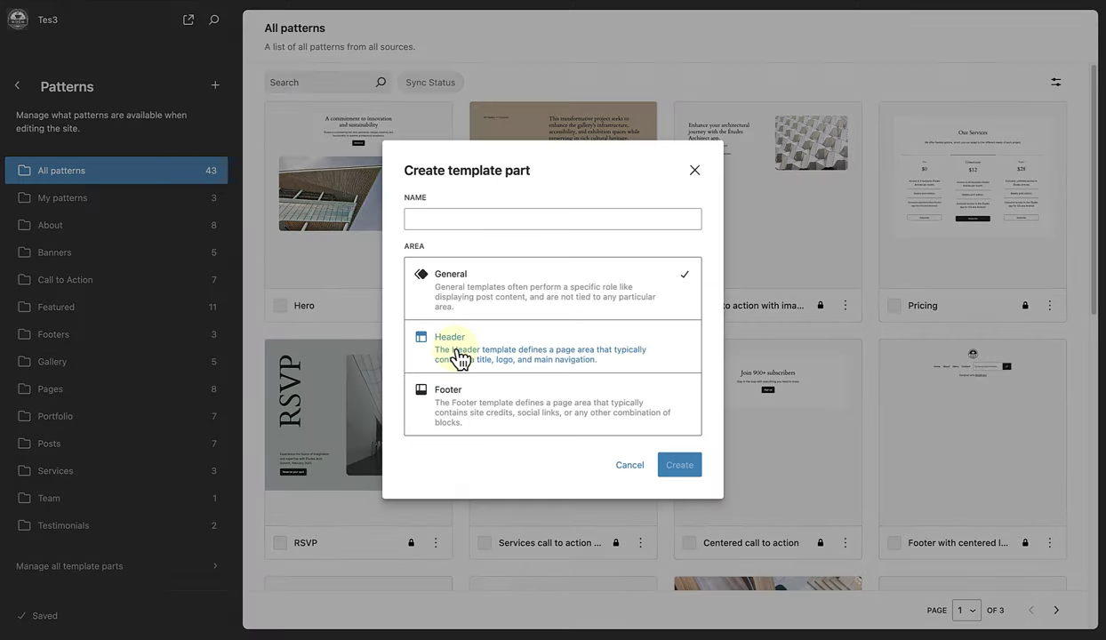
click(456, 356)
click(423, 221)
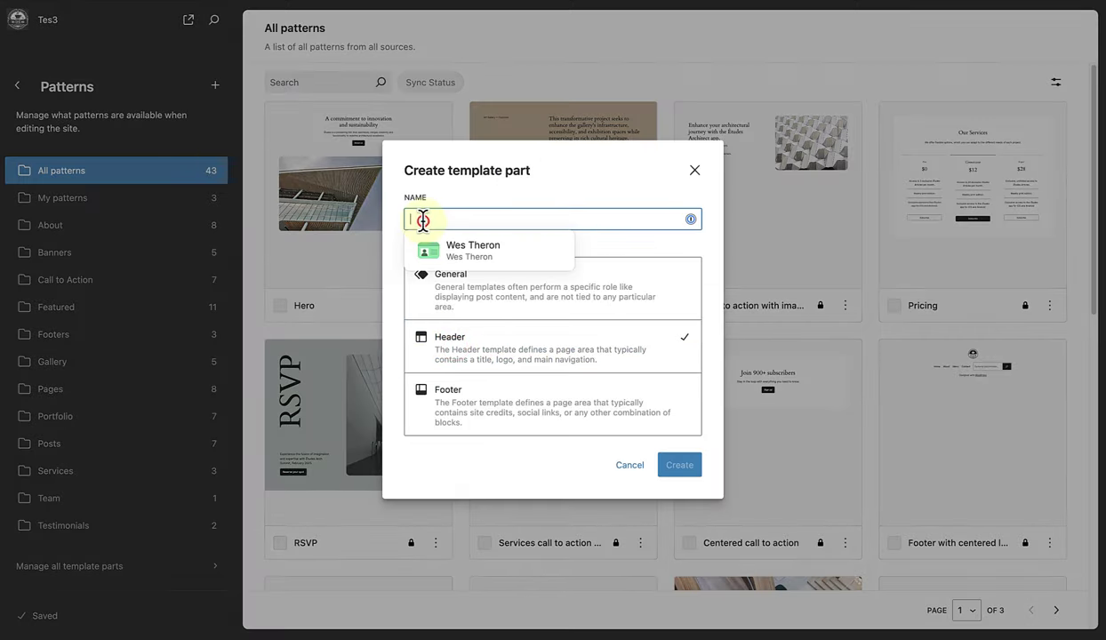
text(New head)
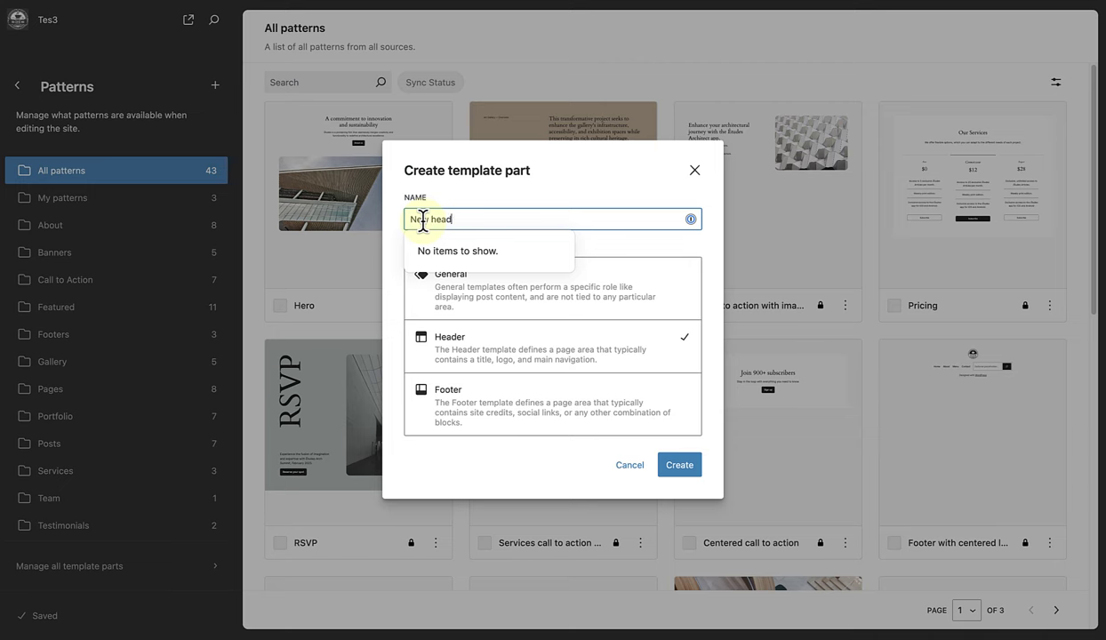
text(er)
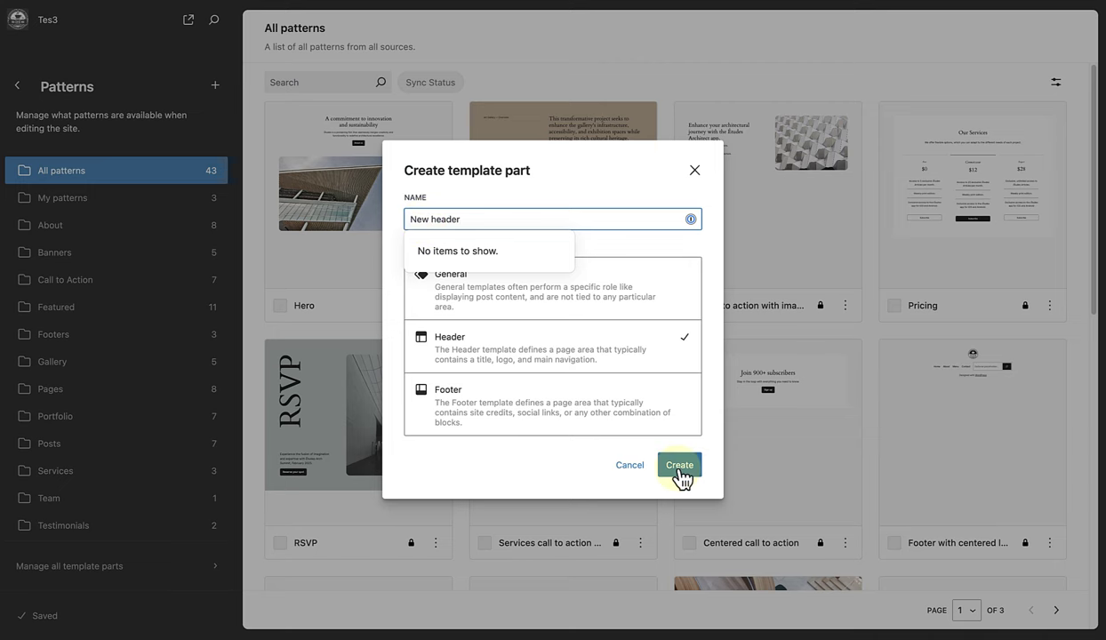
Create the part, insert a Row, and add a Site Logo enlarged to about 278 px.
click(679, 465)
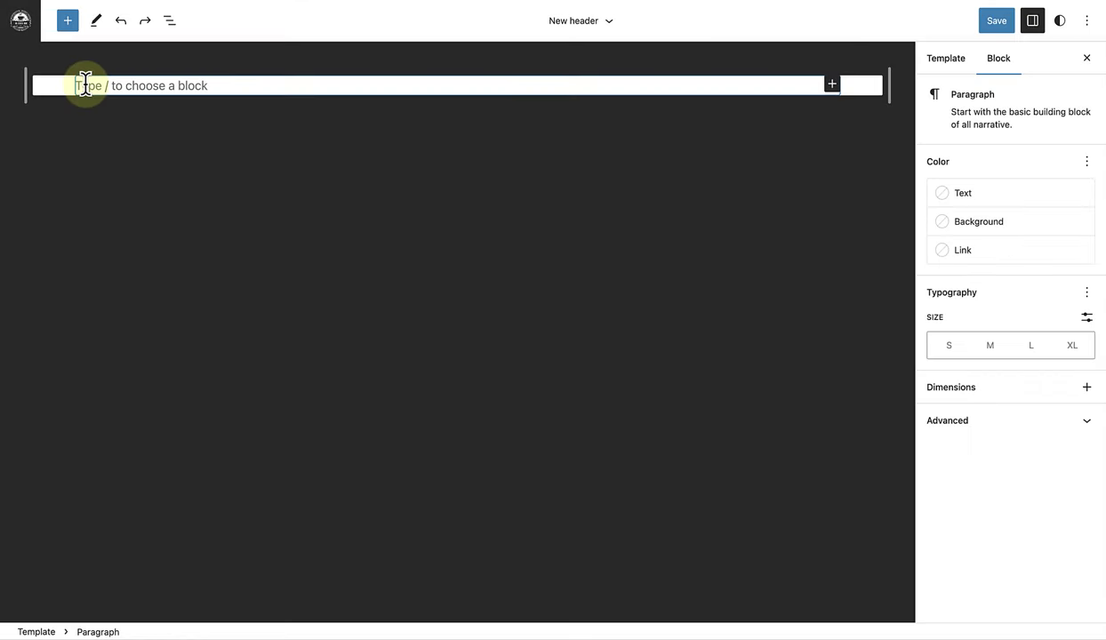
text(/row)
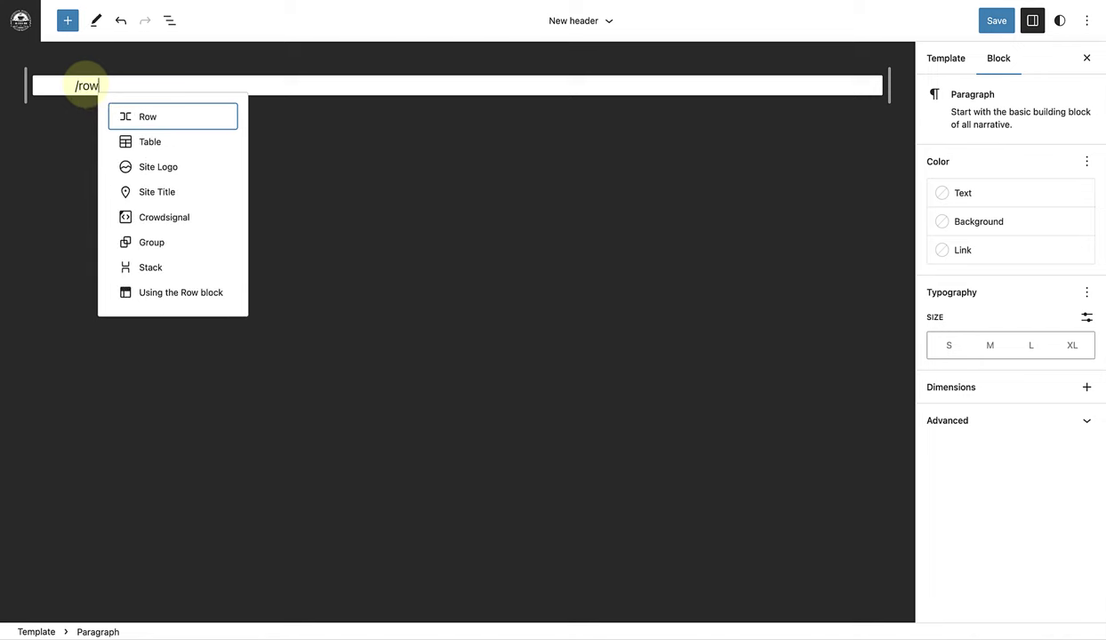
click(146, 121)
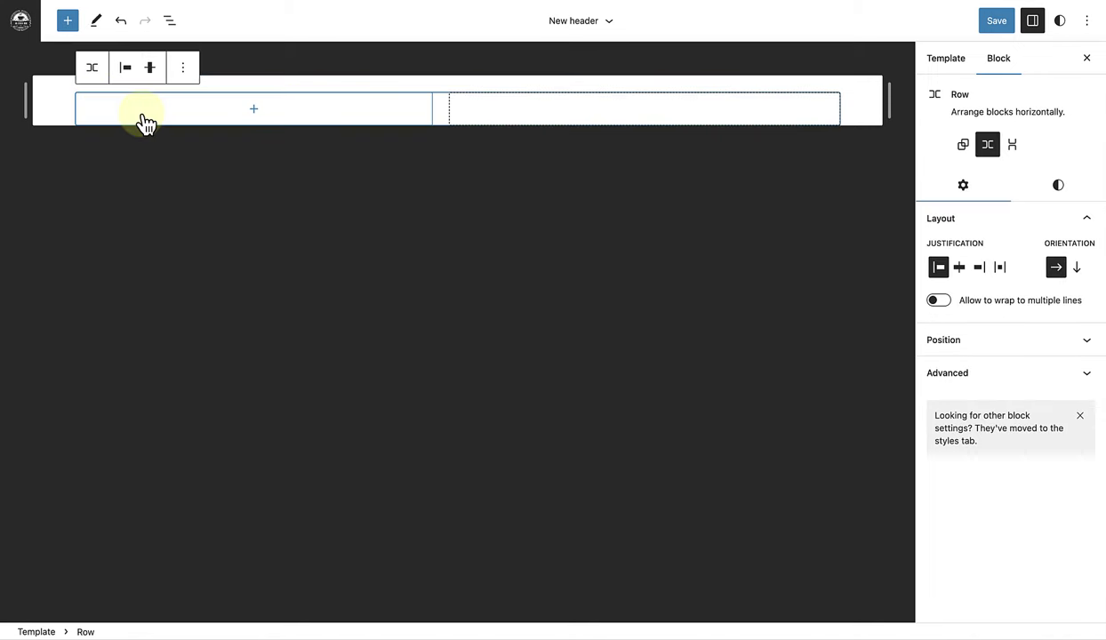
click(254, 109)
text(logo)
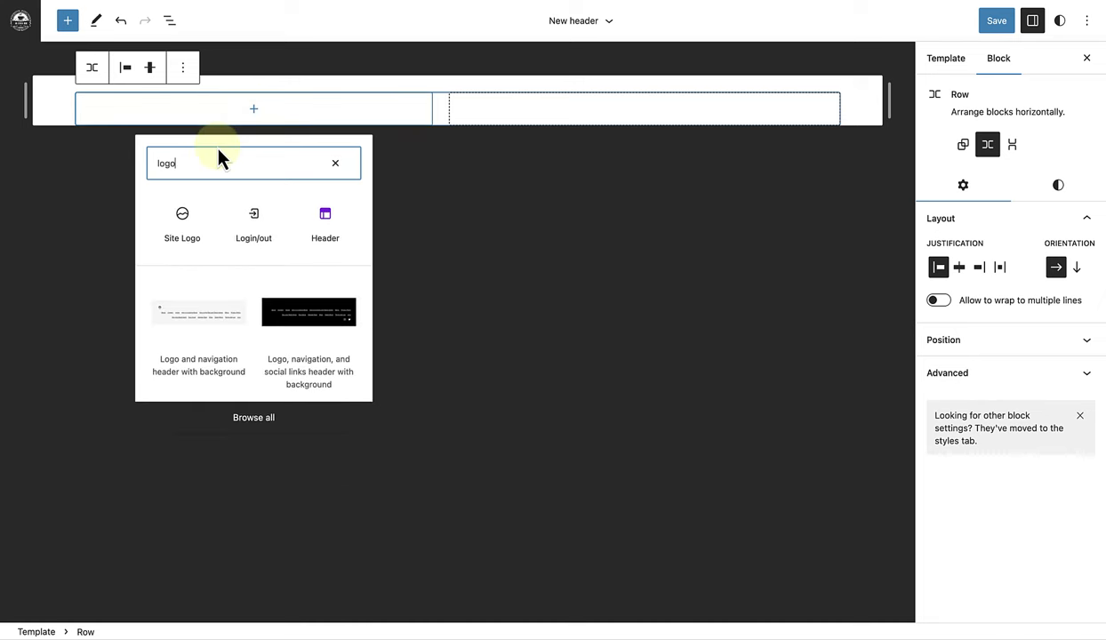
click(184, 224)
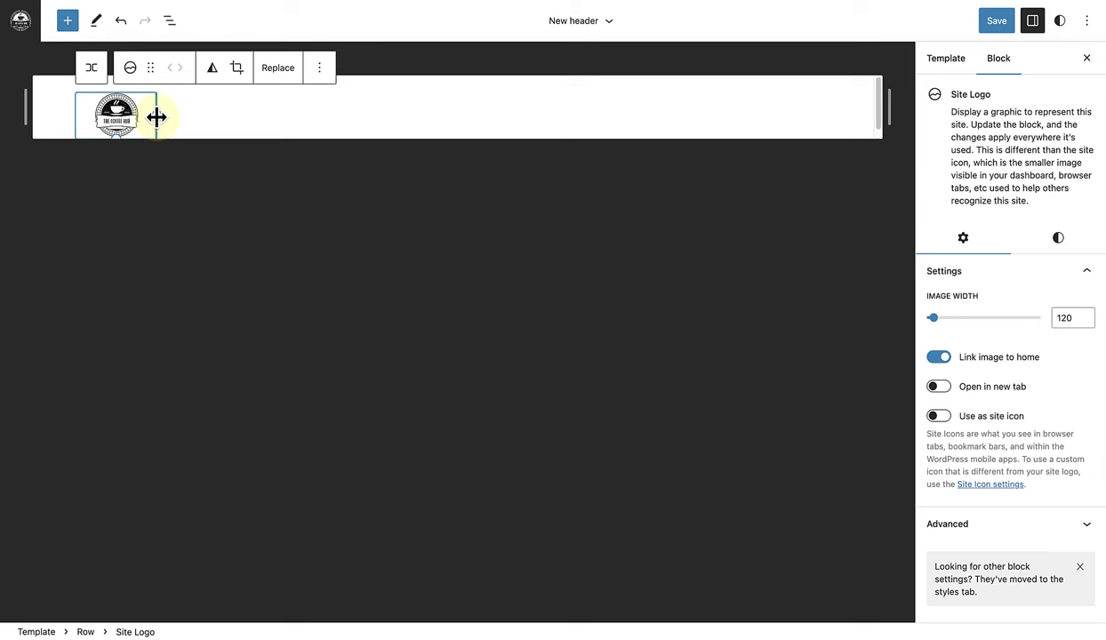
drag(157, 117, 261, 194)
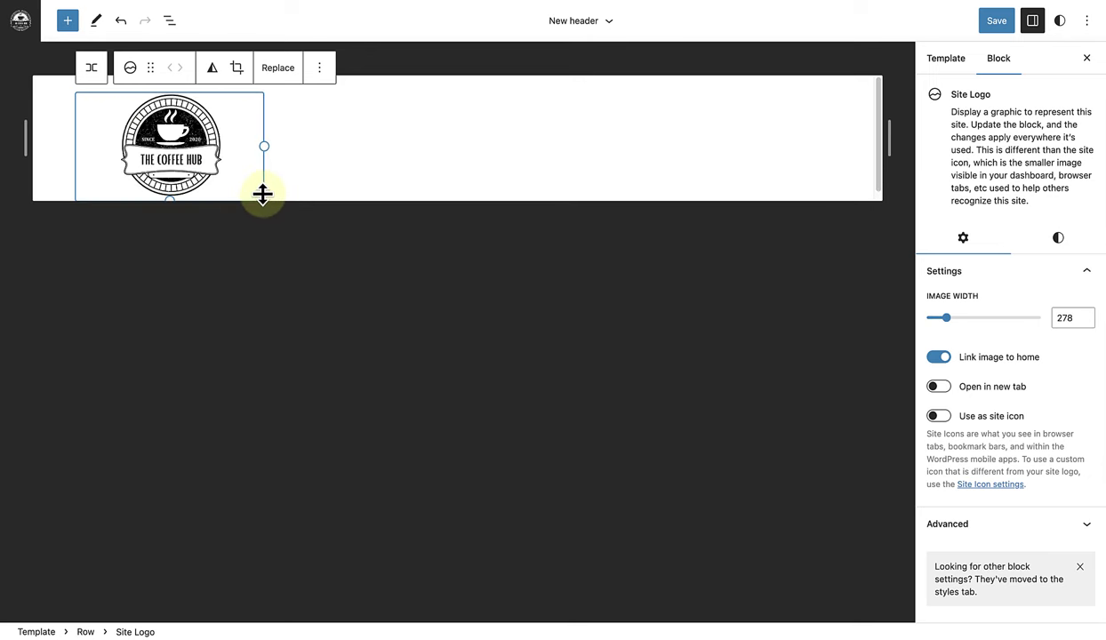
Add a Site Tagline block beside the logo showing 'Better beans, better coffee'.
click(266, 199)
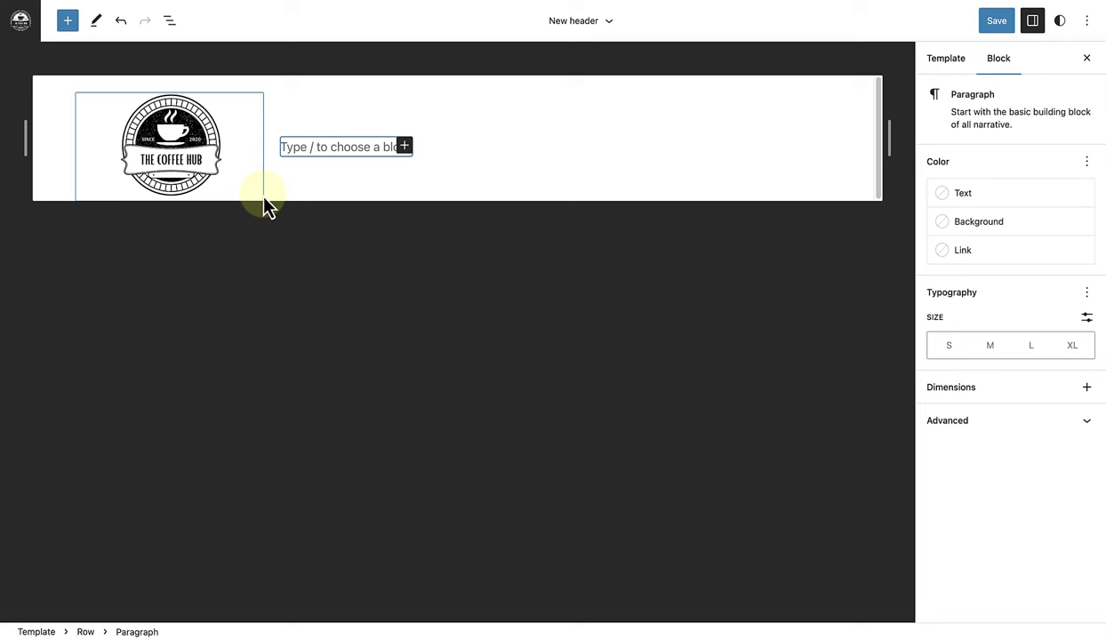
click(405, 147)
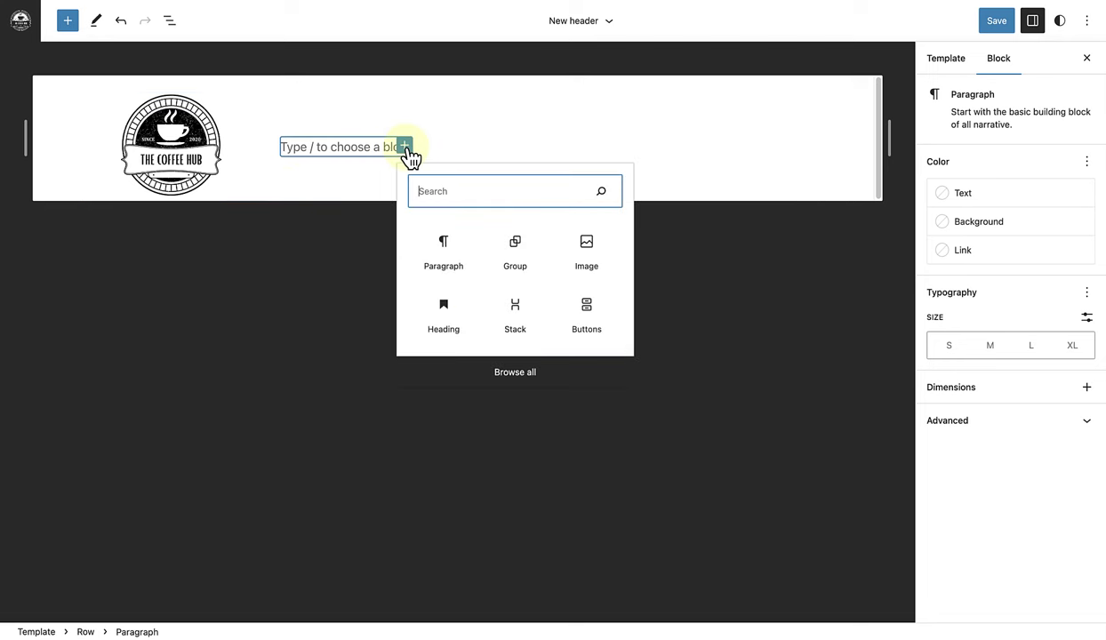
text(tagline)
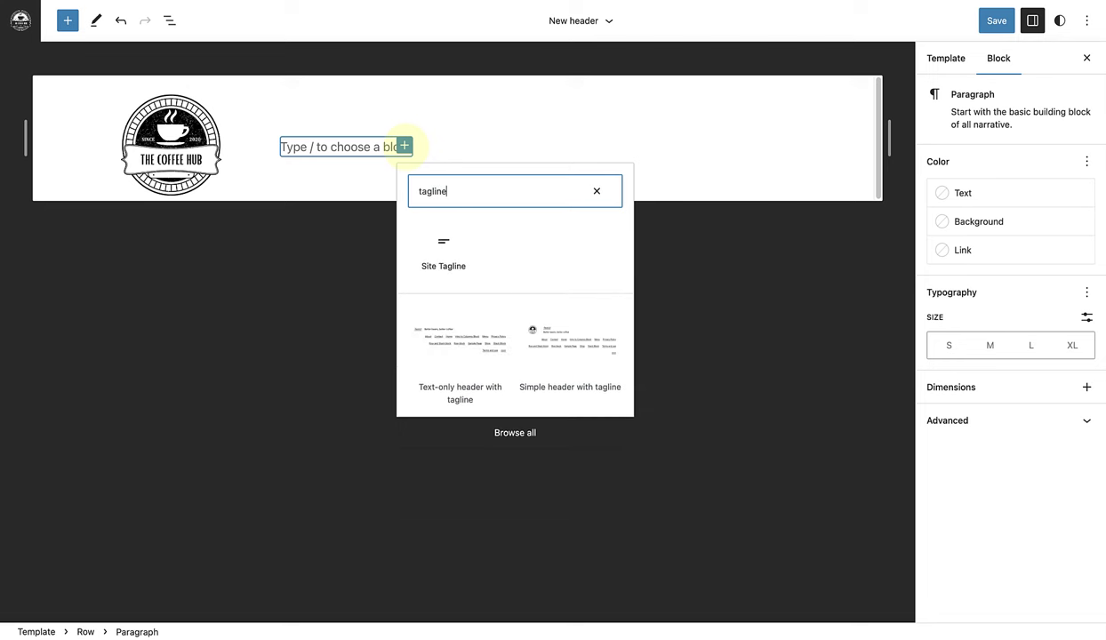
click(444, 258)
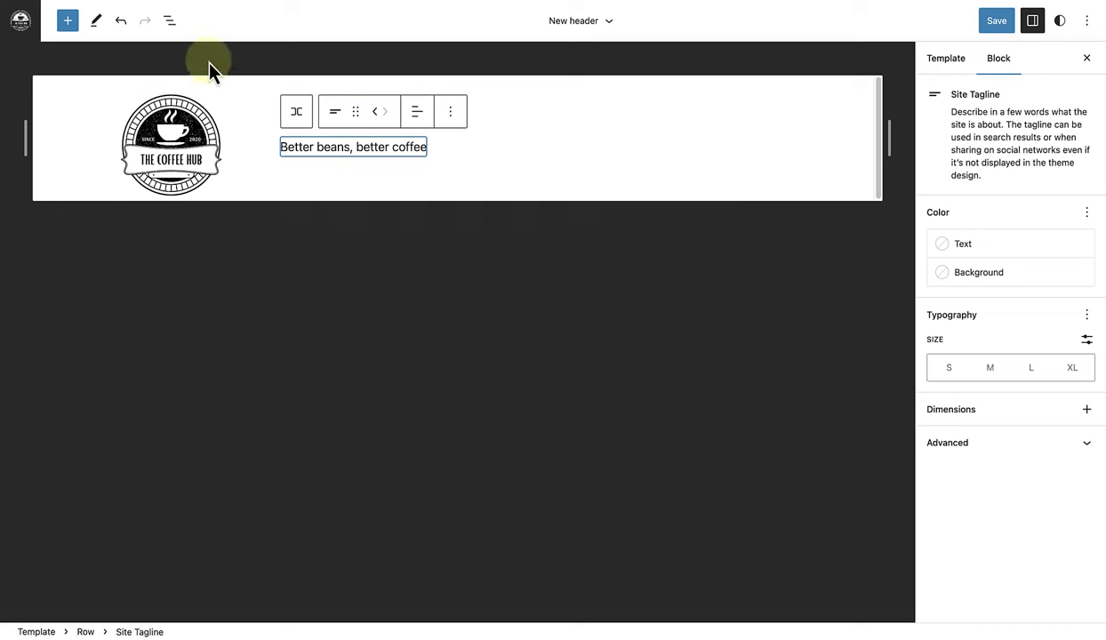
Group the coffee logo and its tagline together into a vertical Stack.
click(170, 25)
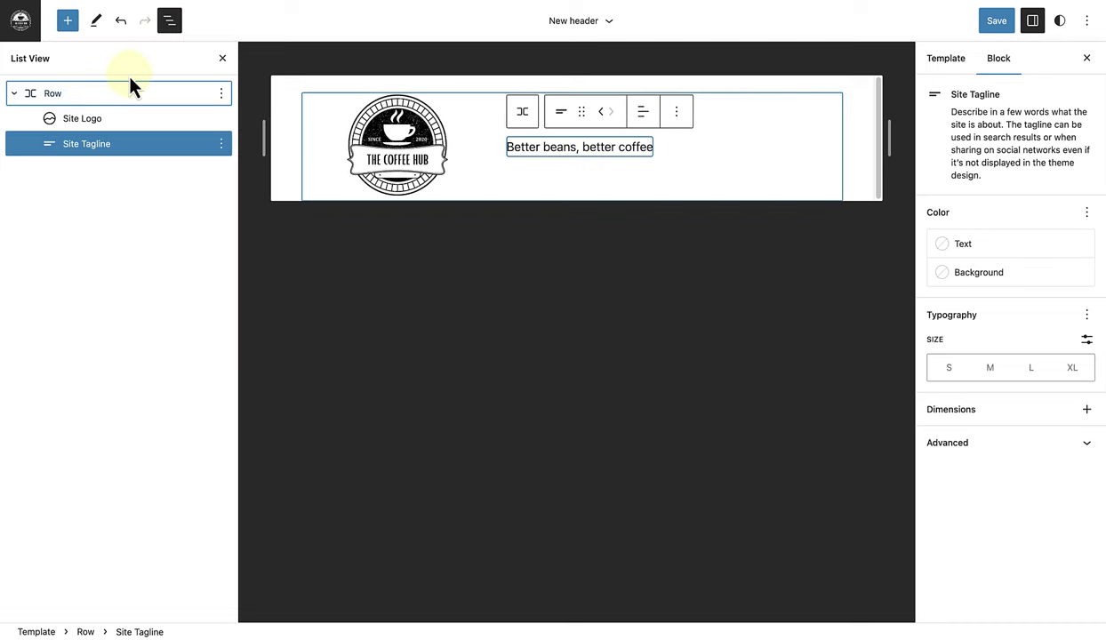
shift+click(100, 122)
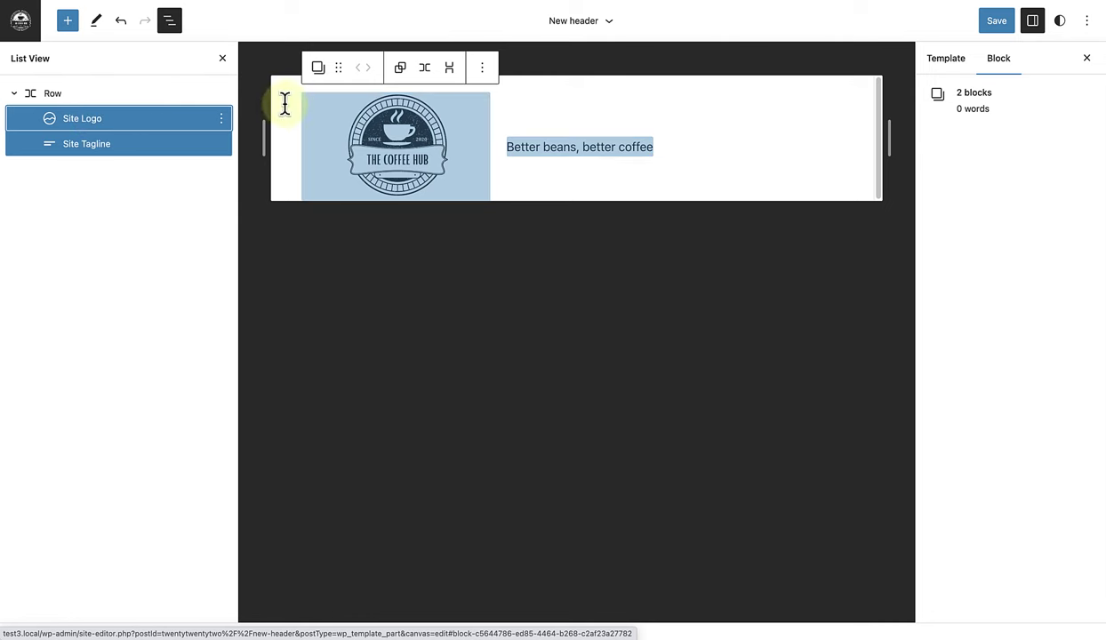
click(451, 72)
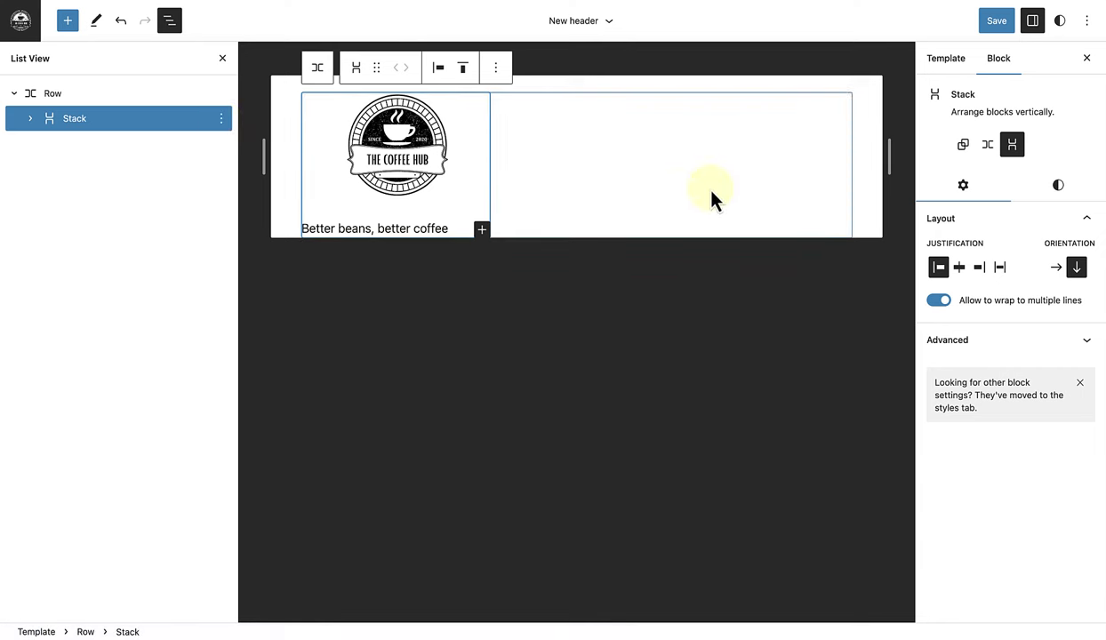
Set the stack's block spacing to 0 and justify its items to the center.
click(1074, 190)
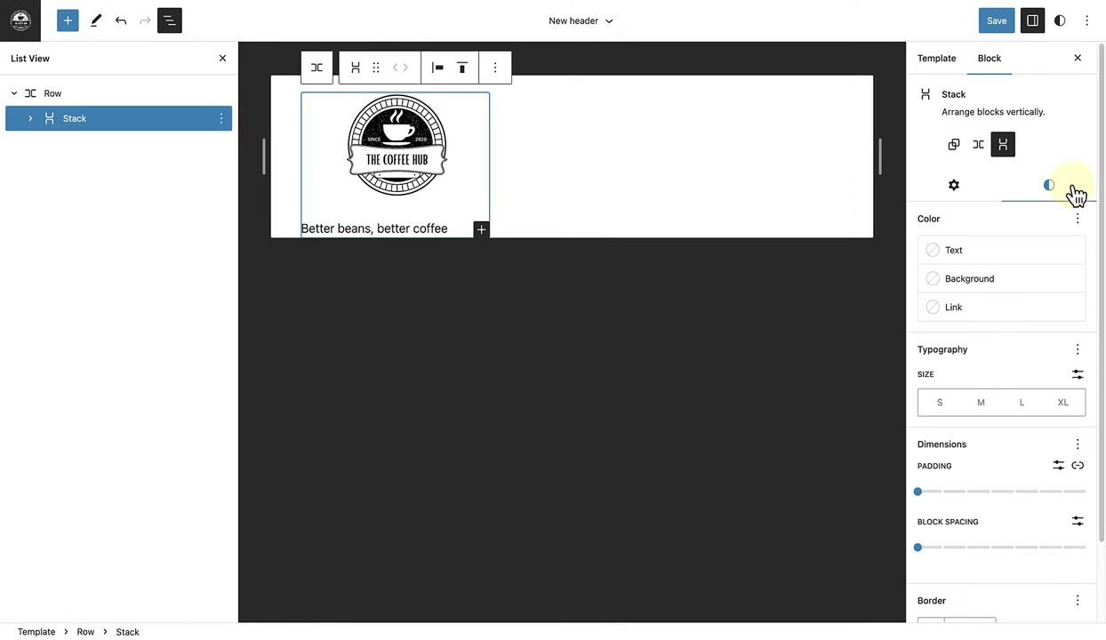
click(918, 547)
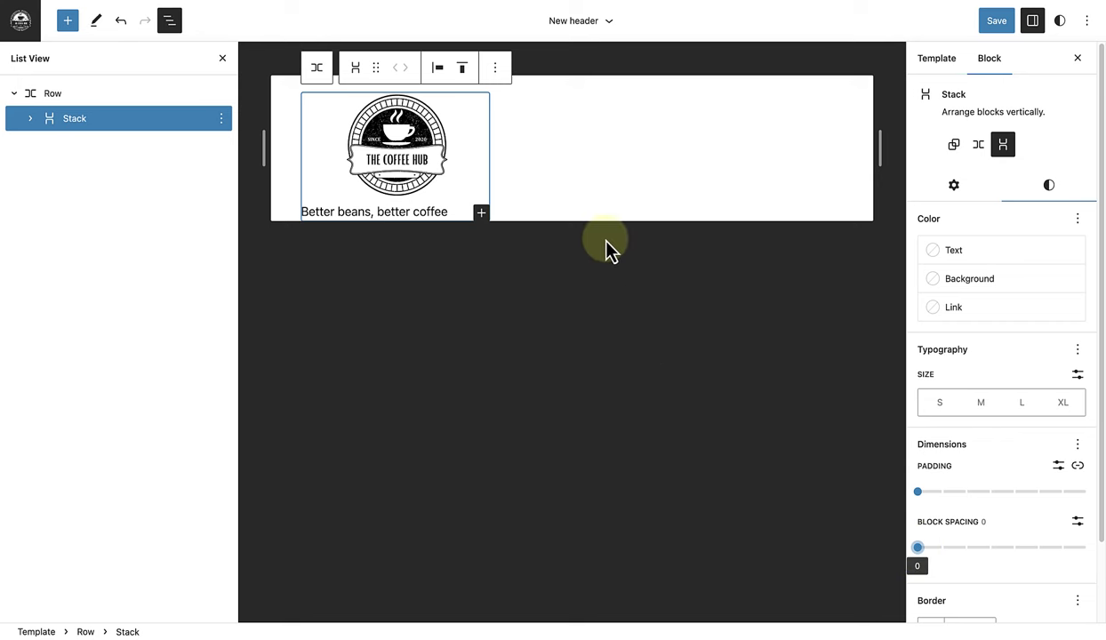
click(440, 77)
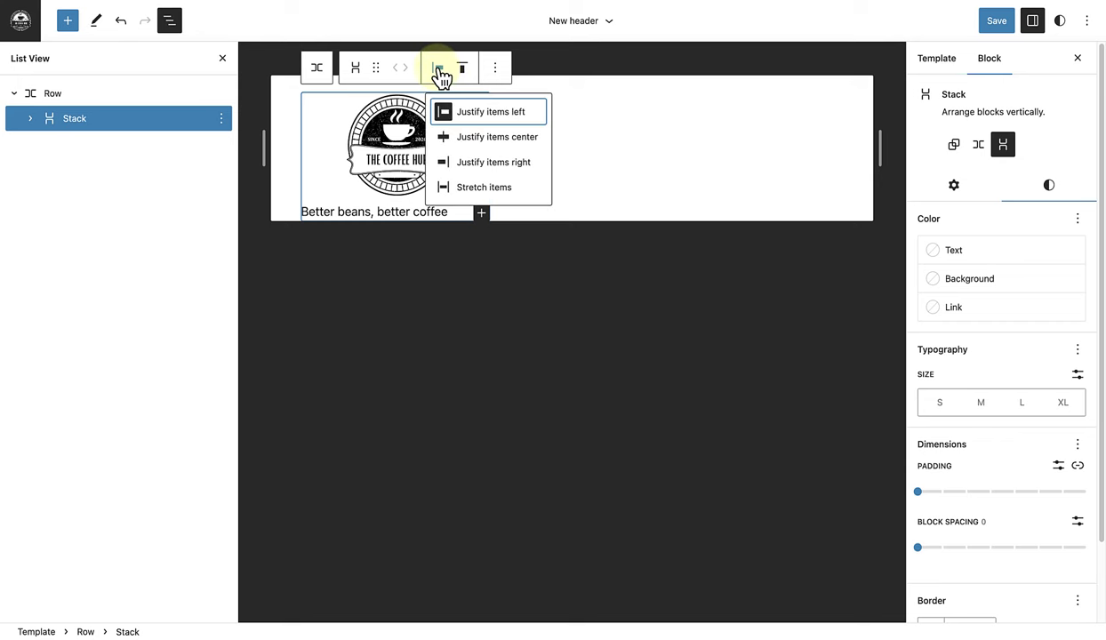
click(473, 140)
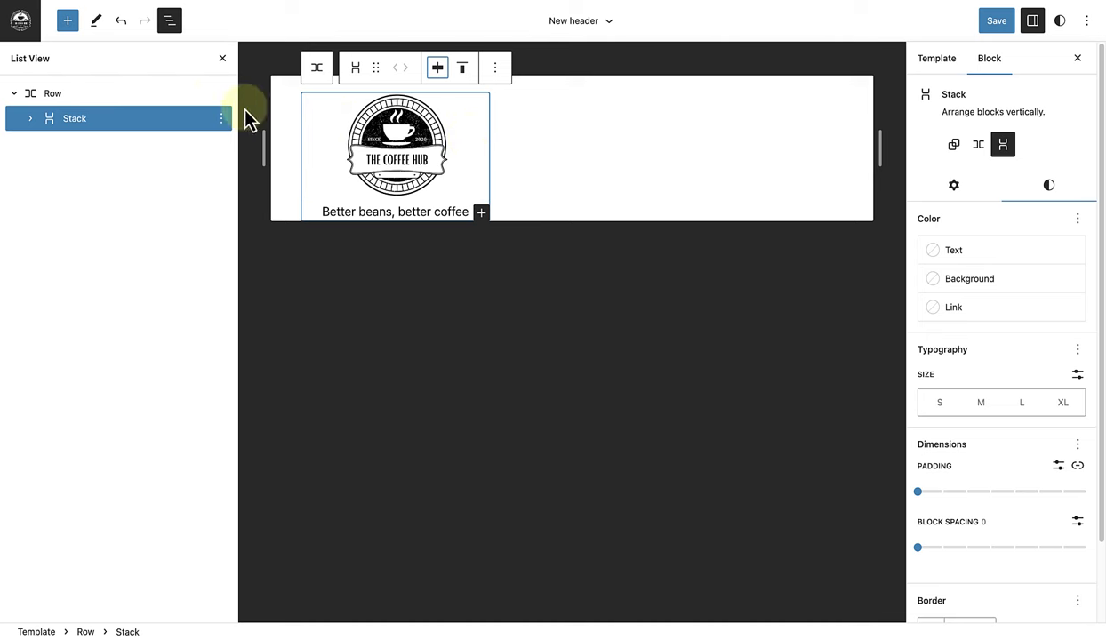
Give the header row the peach Secondary background colour.
click(171, 96)
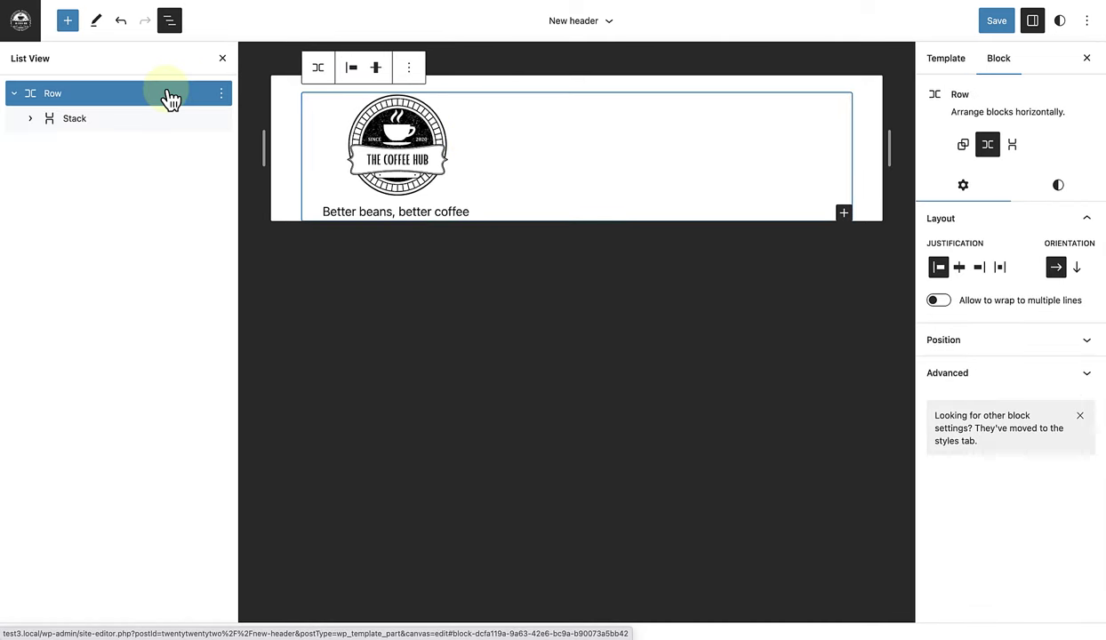
click(1057, 187)
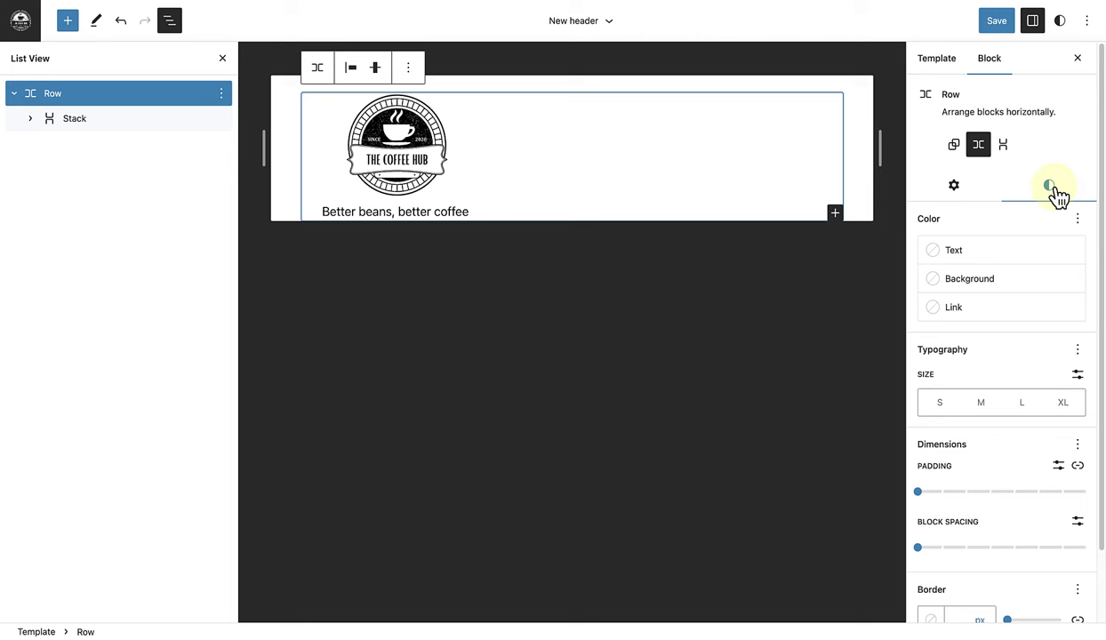
click(981, 285)
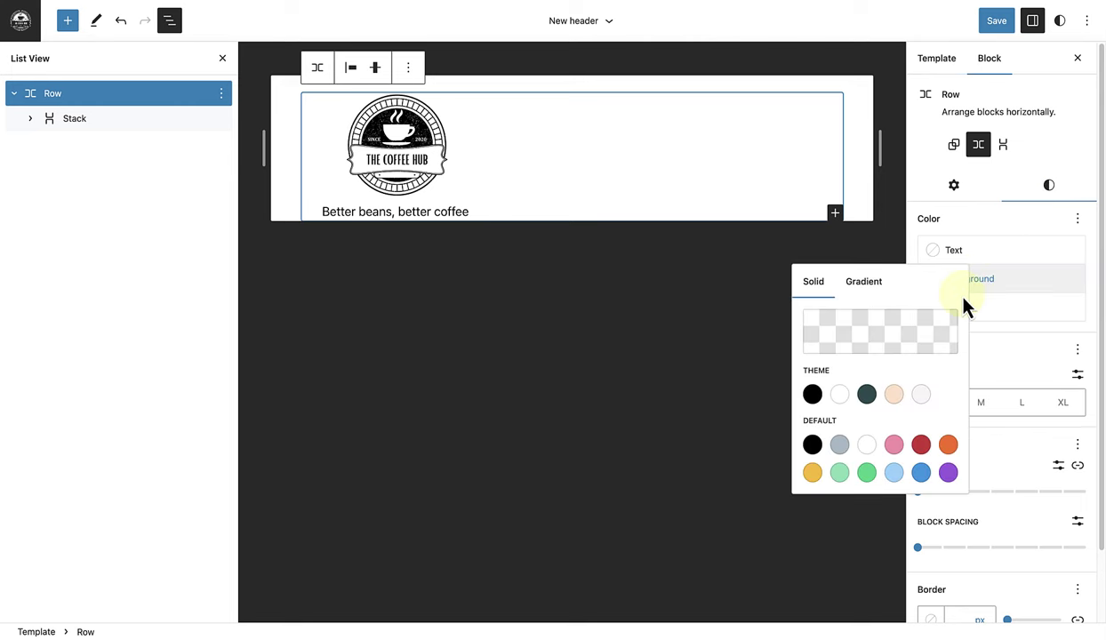
click(894, 395)
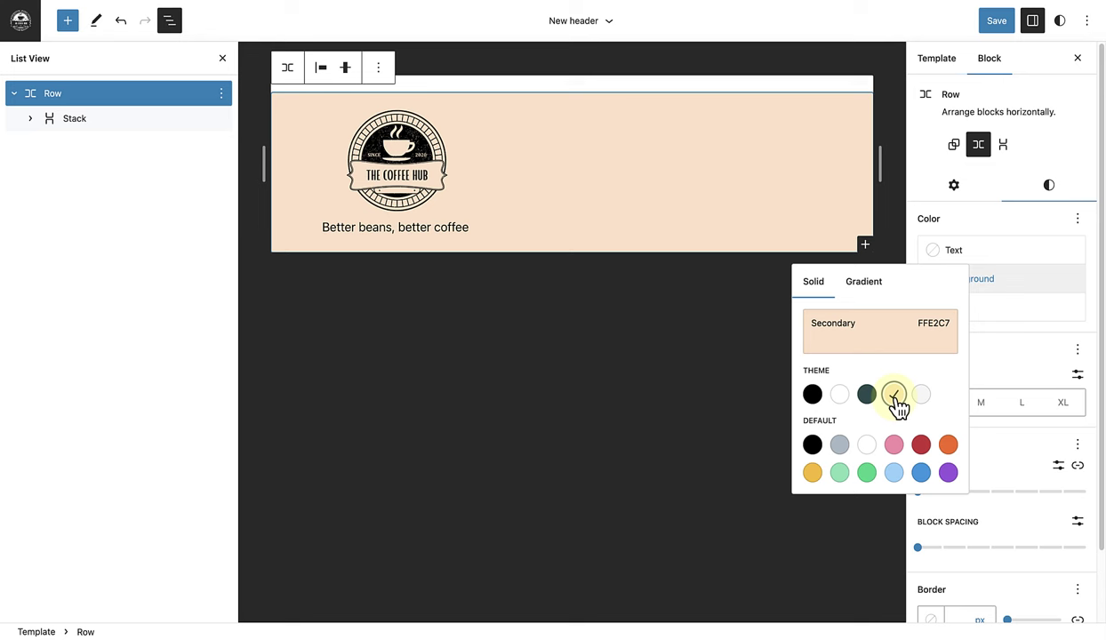
Add a Navigation block to the row using the Header menu (Home, Menu, About, Contact).
click(865, 246)
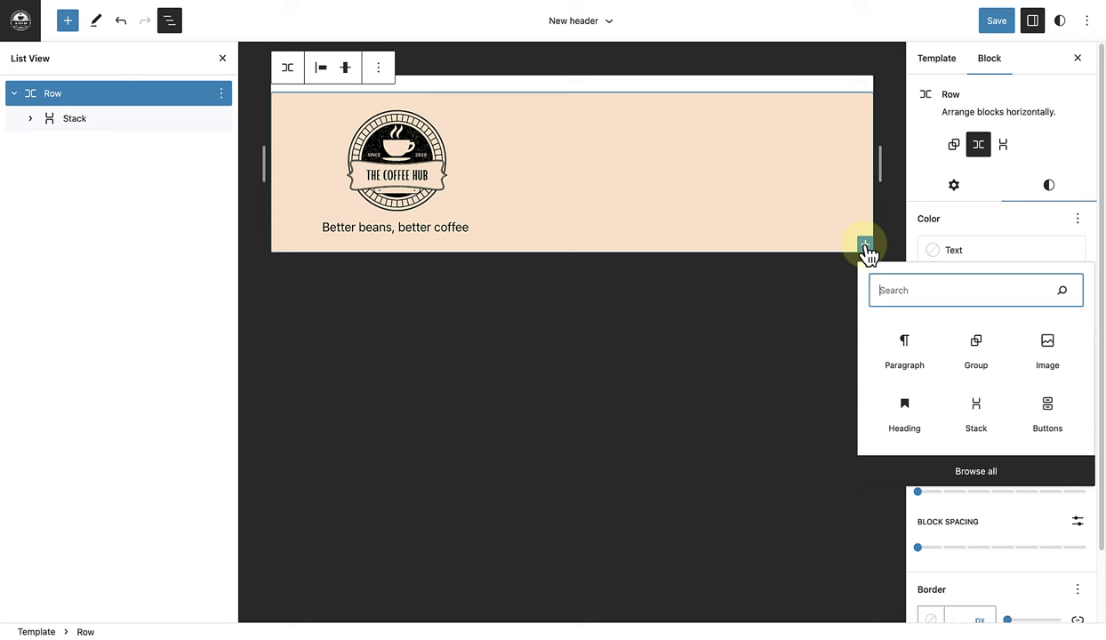
text(navi)
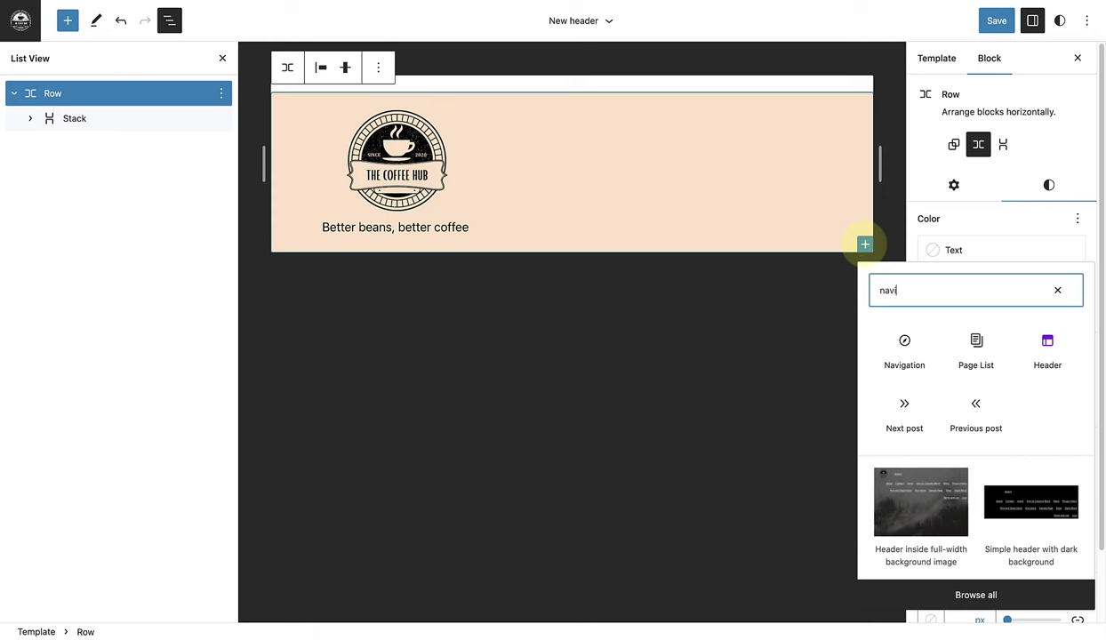
click(904, 354)
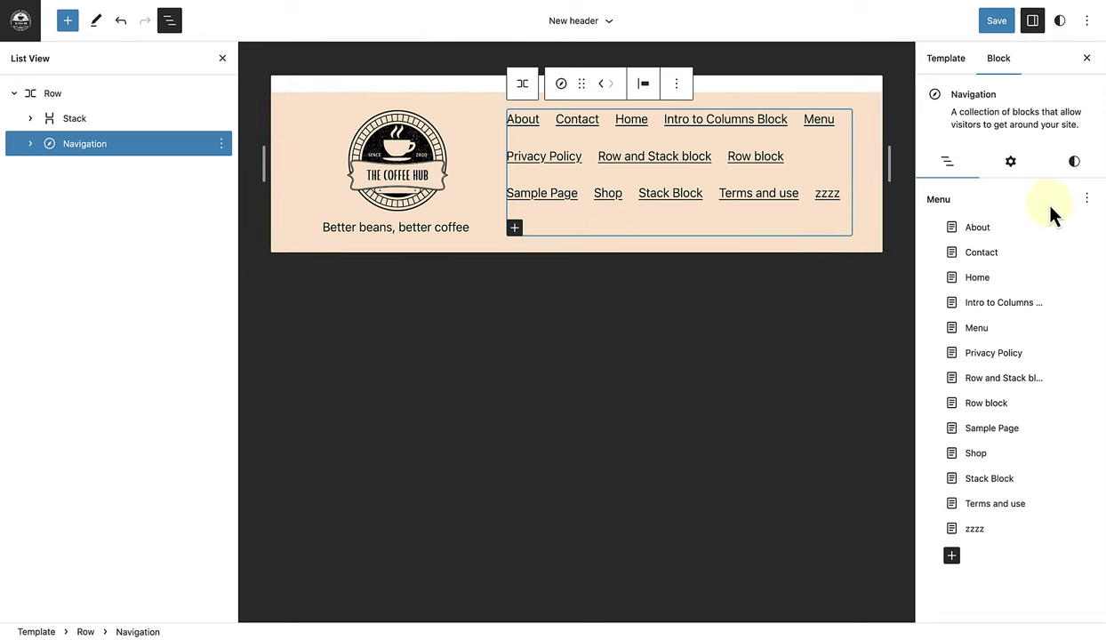
click(1086, 199)
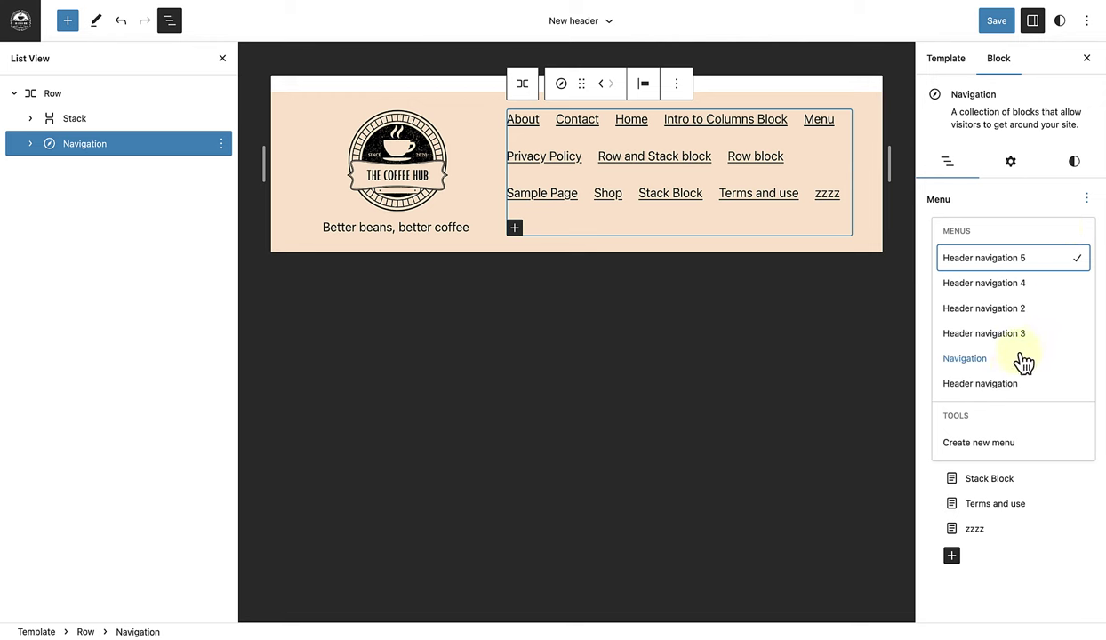
click(1006, 392)
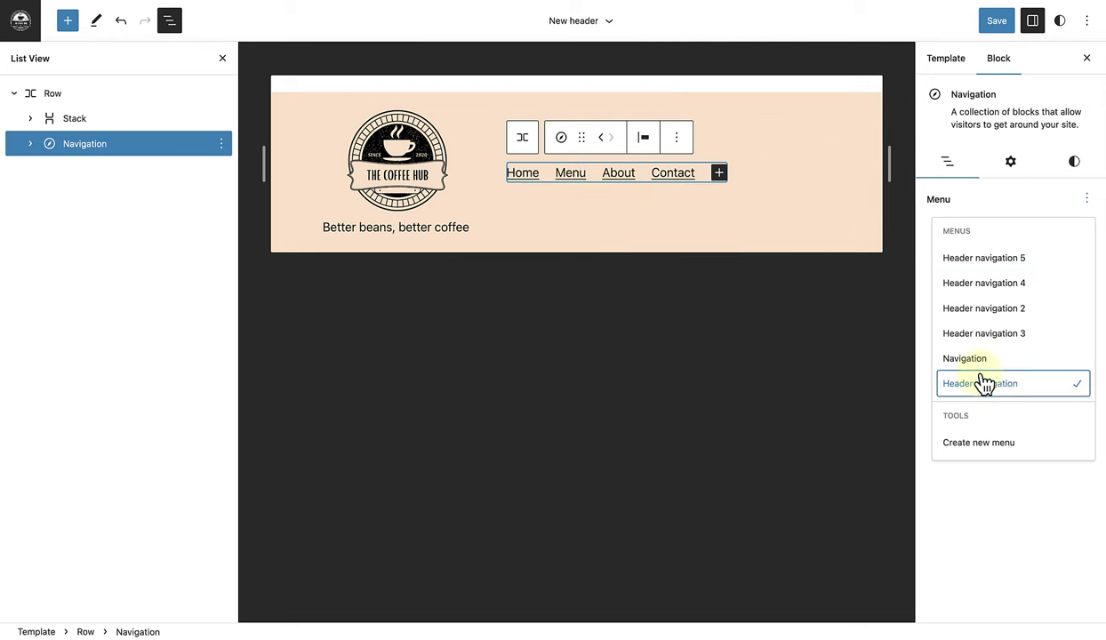
Set the header row's justification to Space between items so the navigation sits far right.
click(118, 96)
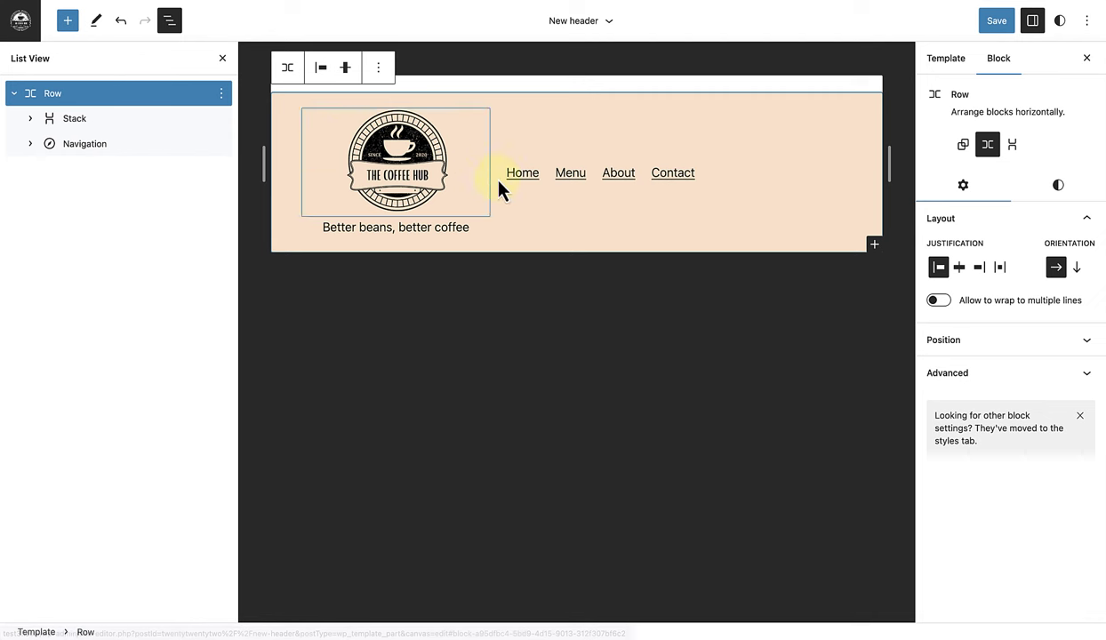
click(1002, 276)
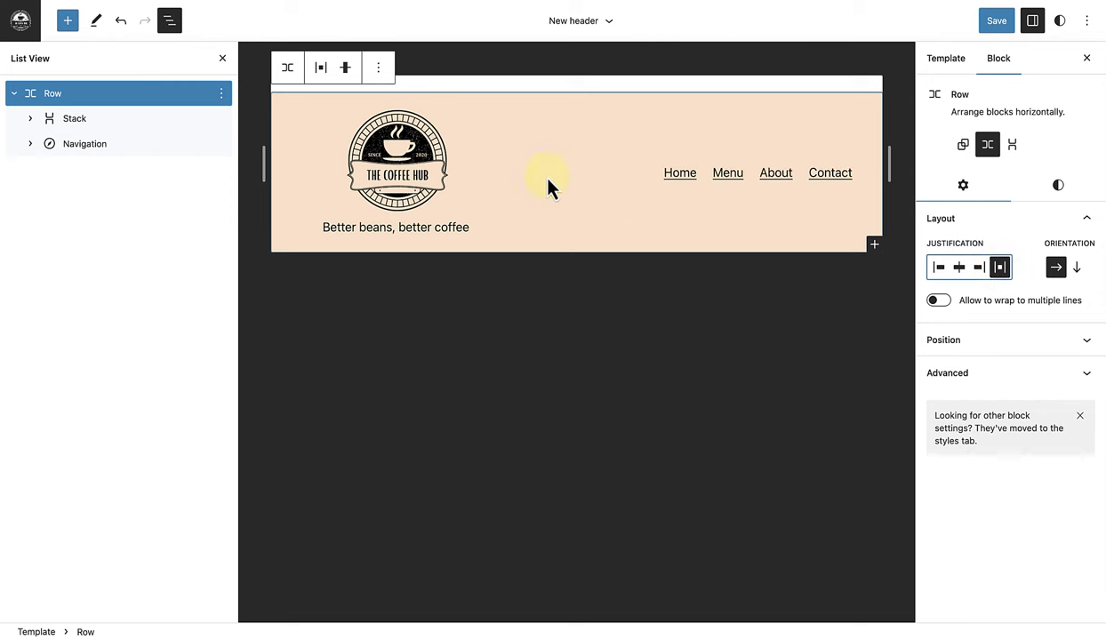
click(221, 58)
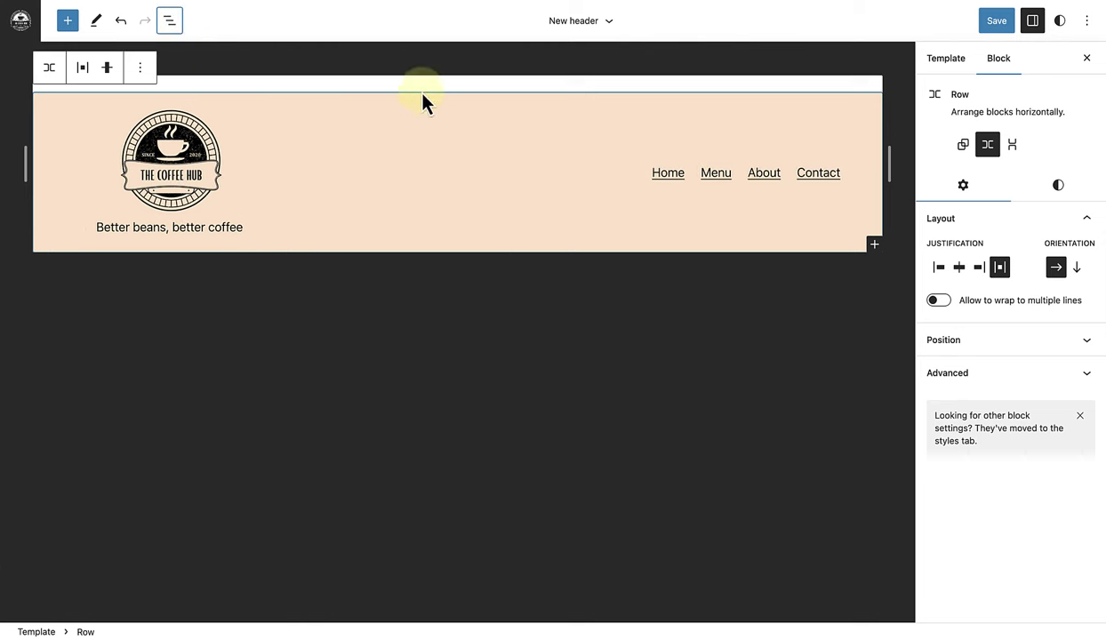
Close the Settings sidebar to widen the editing canvas.
click(1086, 60)
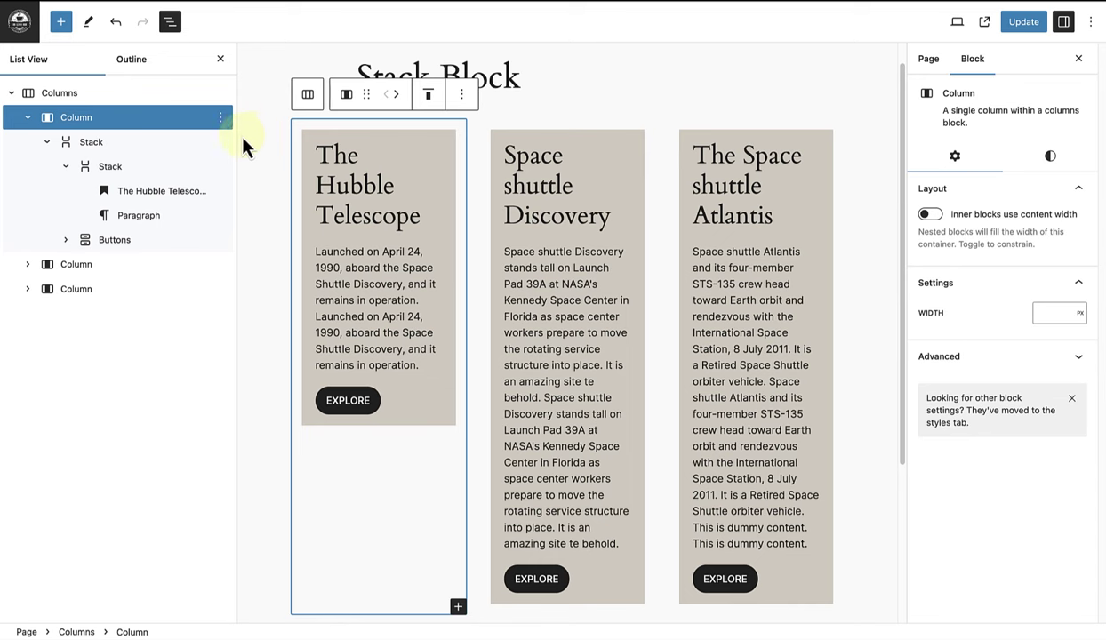
Inspect the Hubble card's nested blocks, then show the outer Stack's Styles settings.
click(111, 142)
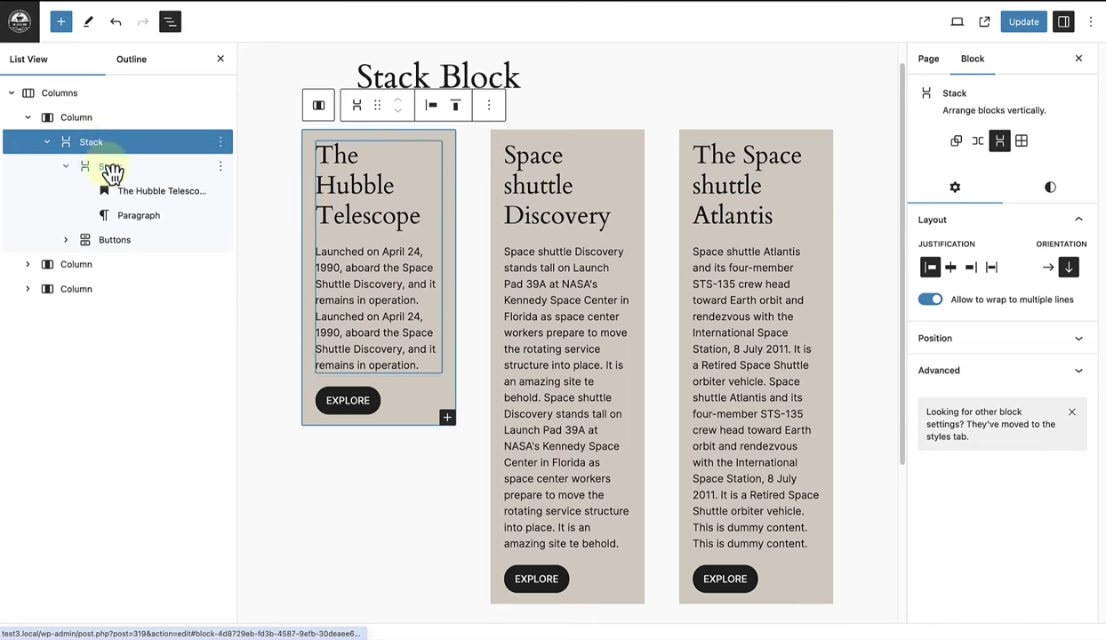
click(109, 168)
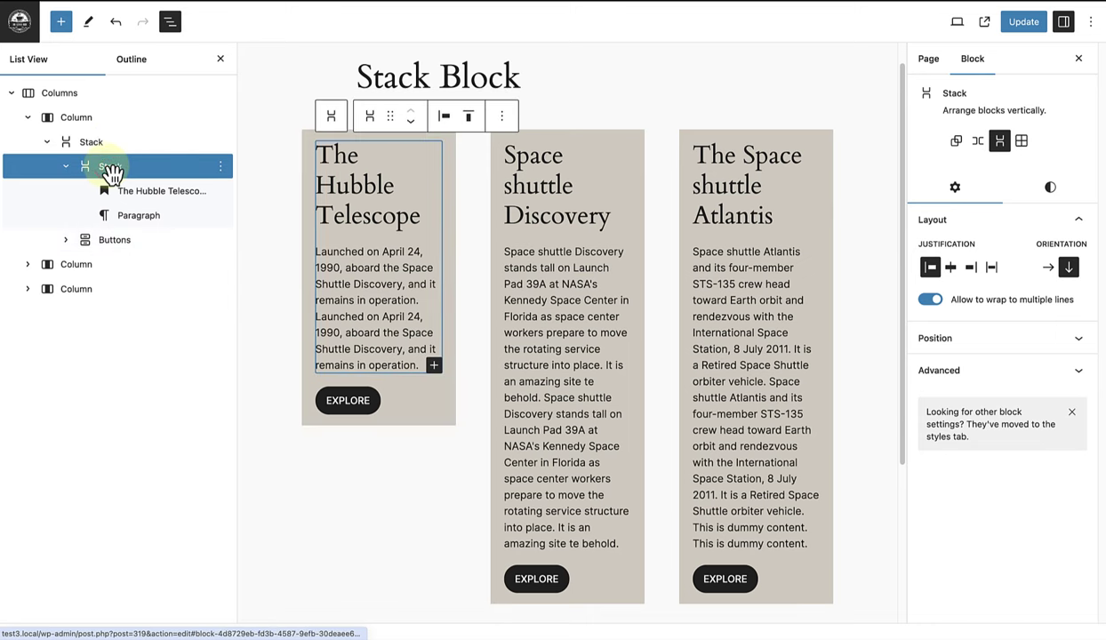
click(102, 248)
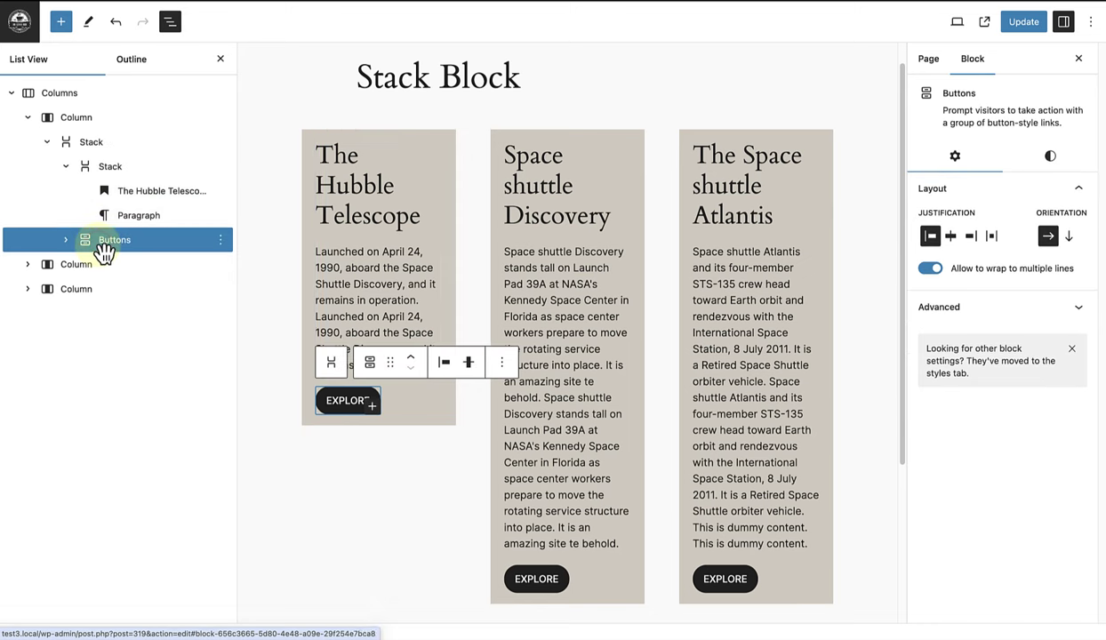
click(92, 144)
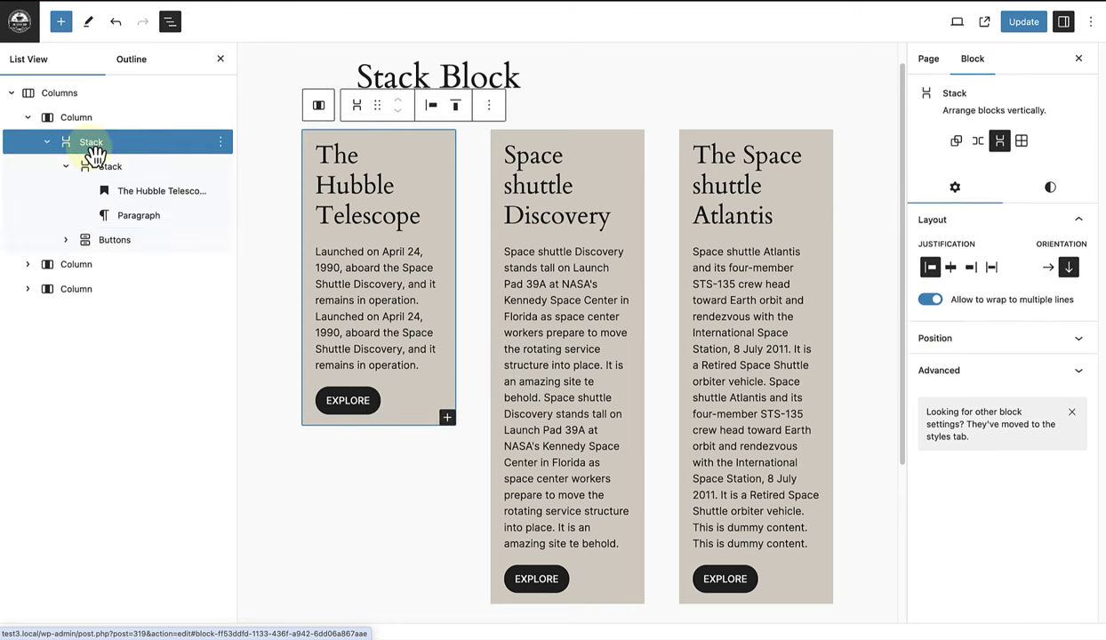
click(1048, 189)
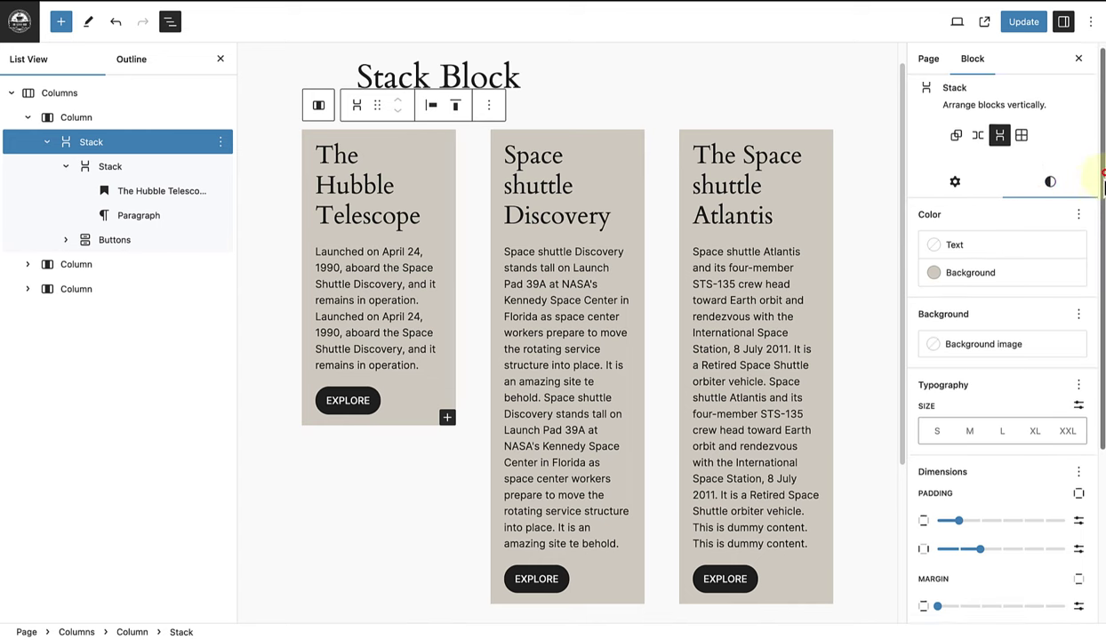
Set the Hubble outer Stack's minimum height to 100%.
scroll(1100, 204, down, 2)
scroll(1100, 213, down, 3)
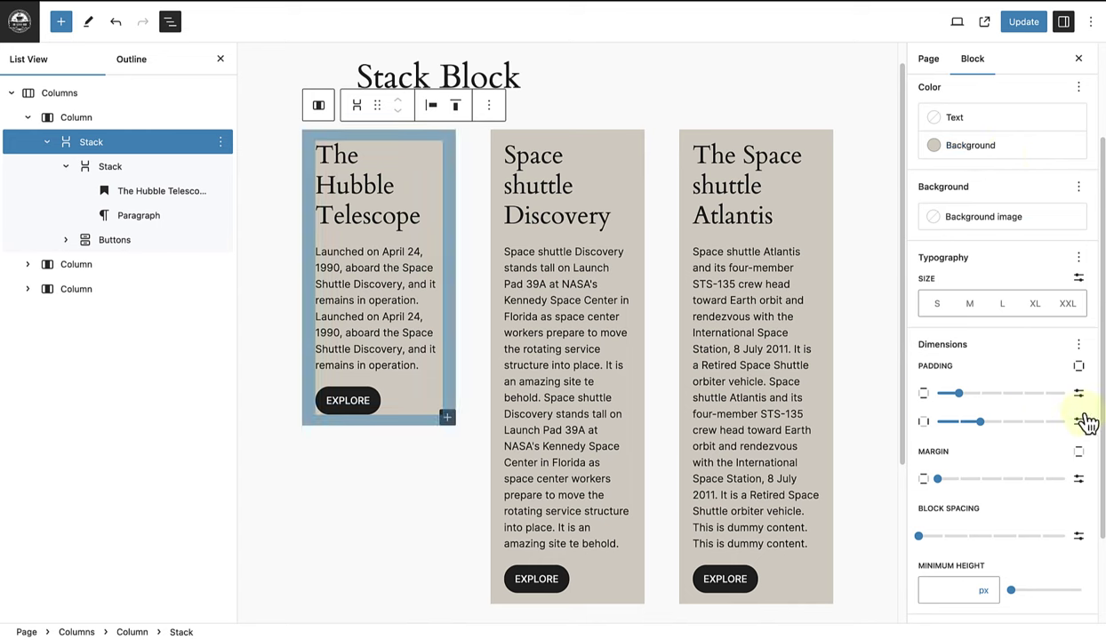
drag(1102, 384, 1100, 475)
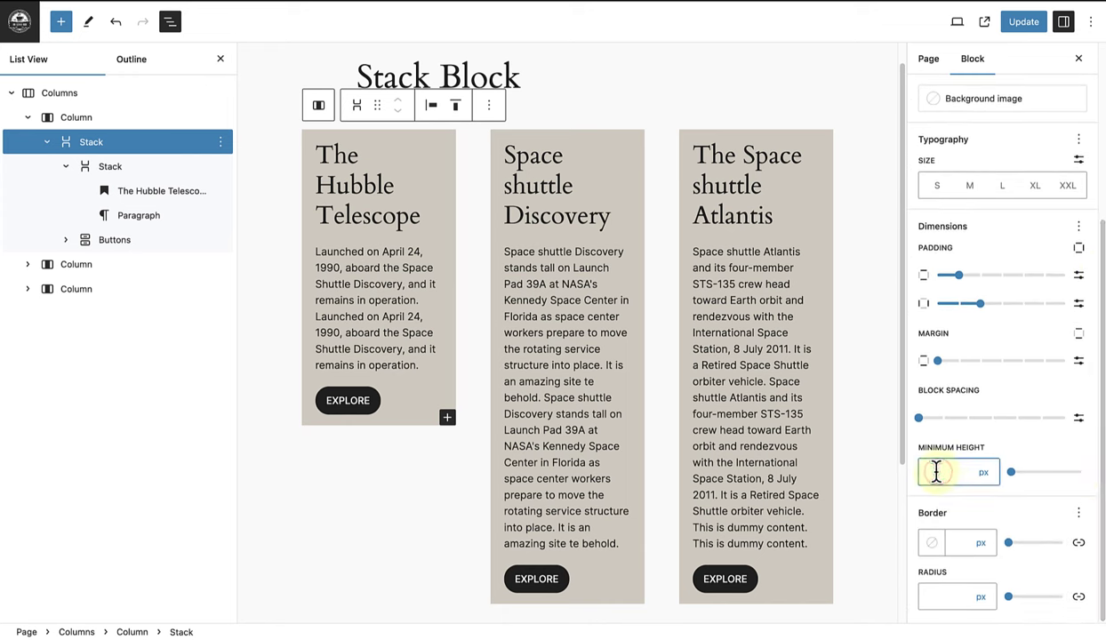
click(983, 476)
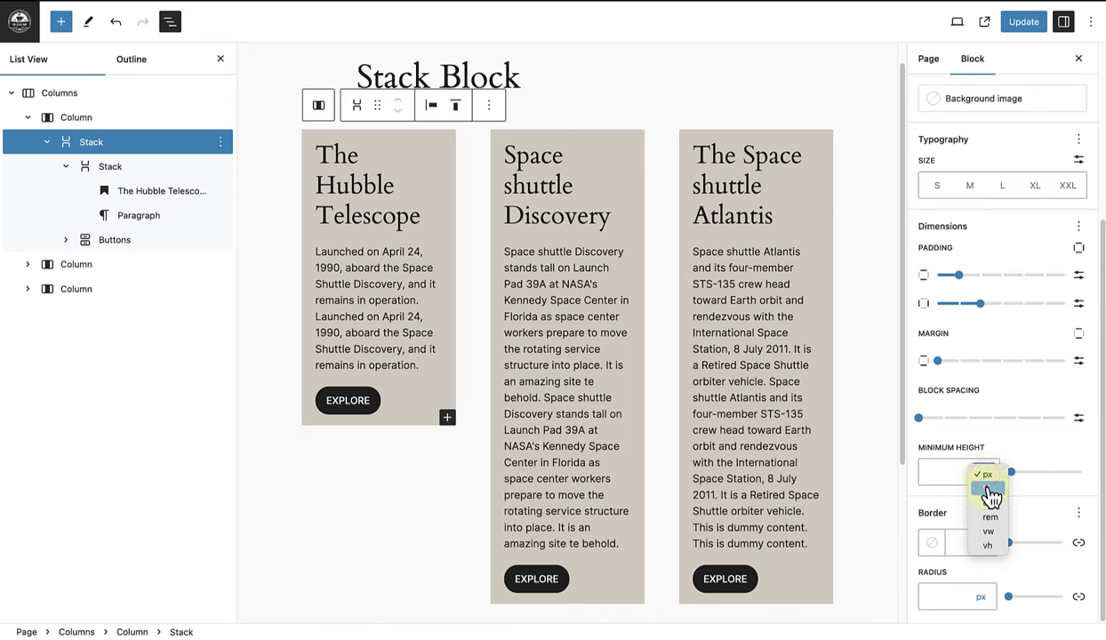
click(988, 489)
click(938, 473)
text(10)
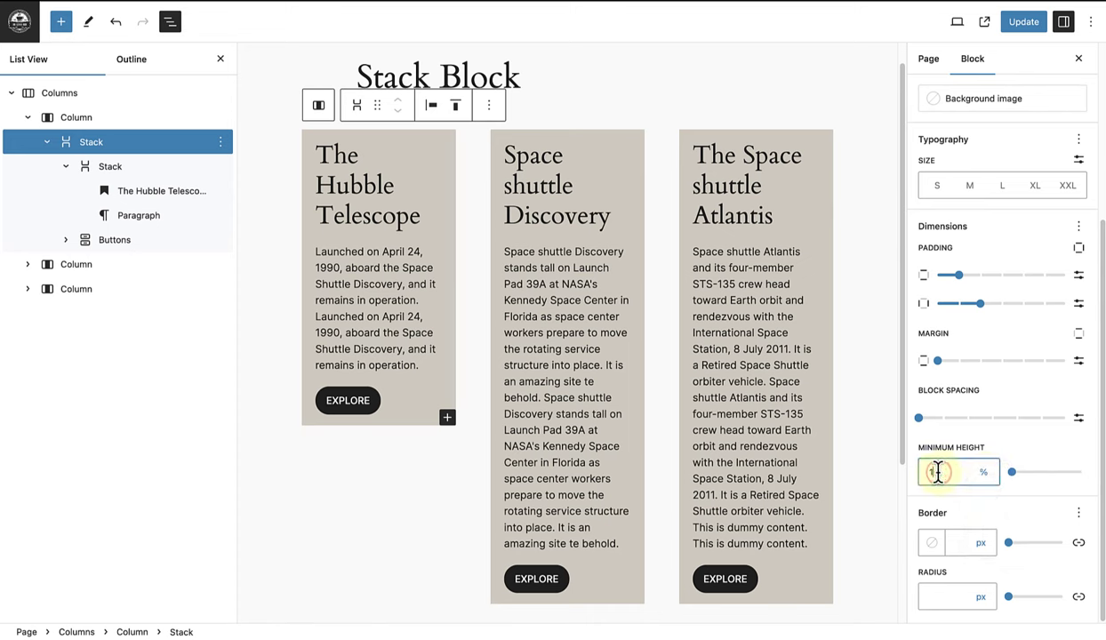
text(0)
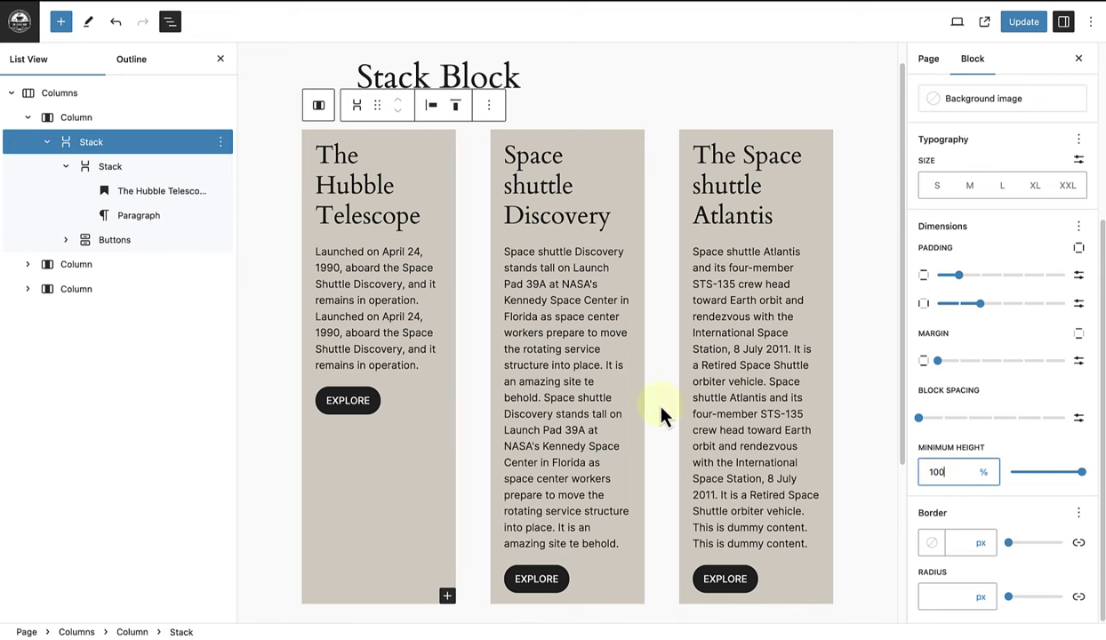
Set the Hubble stack's vertical alignment to Space between, dropping EXPLORE to the bottom.
click(1079, 58)
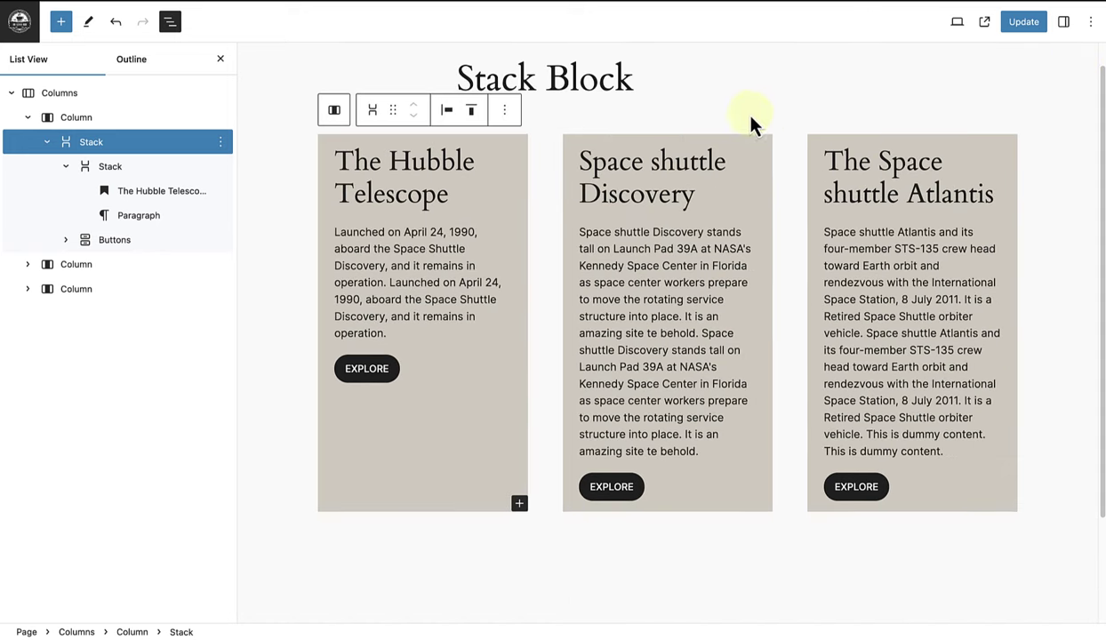
click(472, 110)
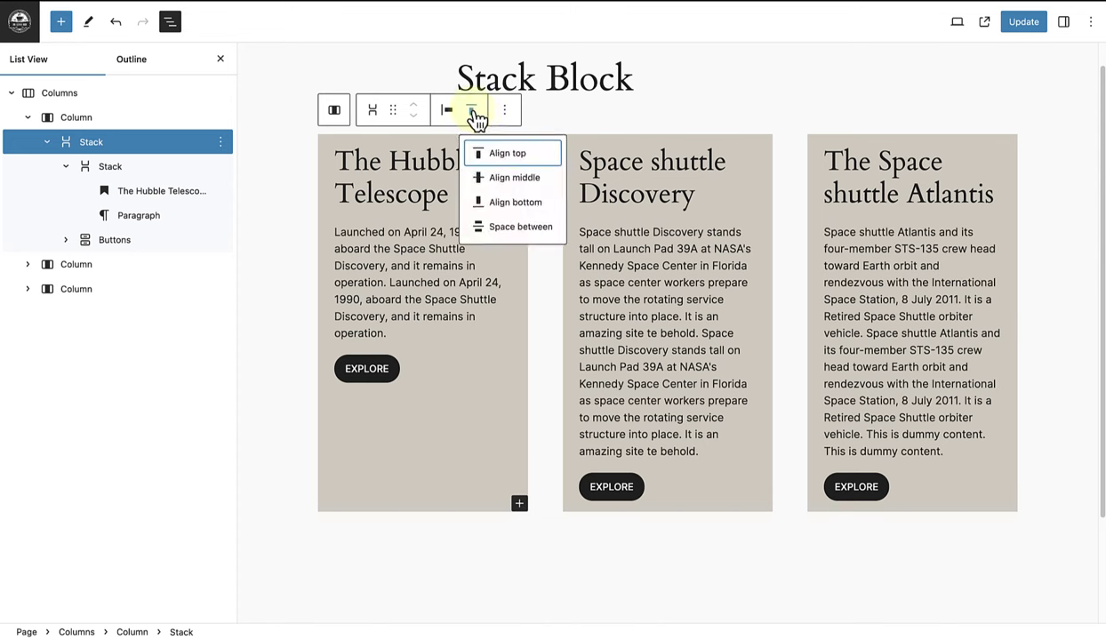
click(499, 227)
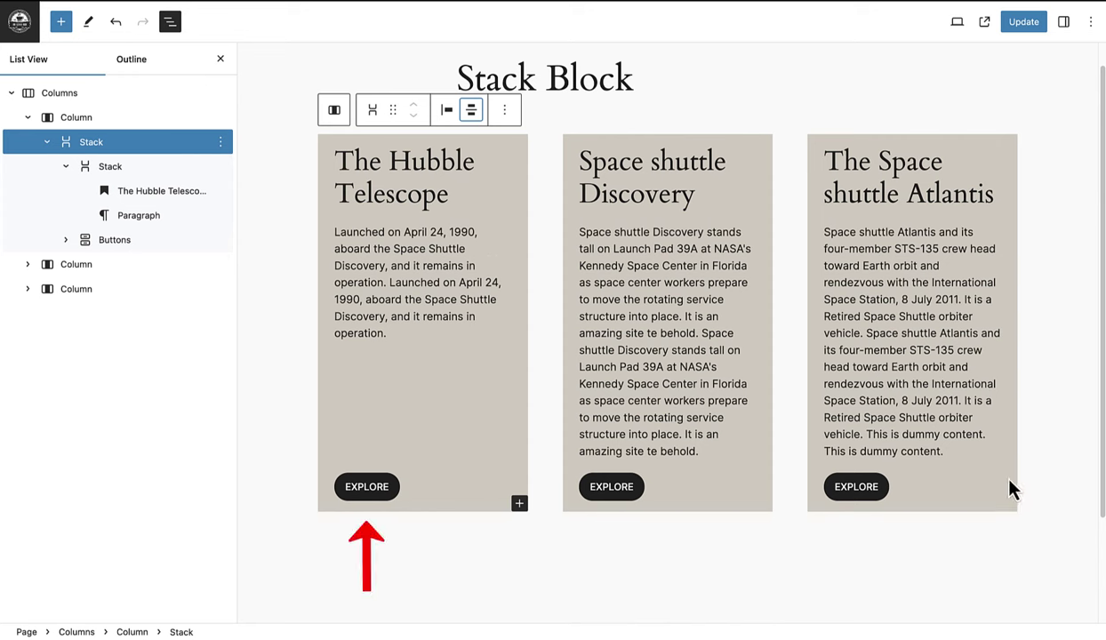
click(1058, 500)
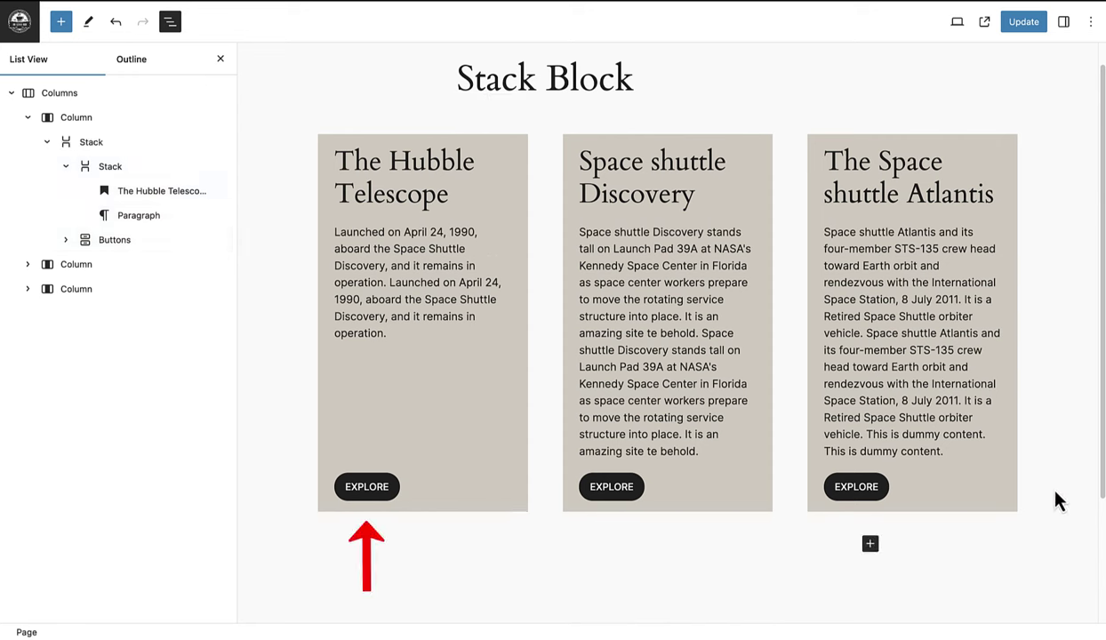